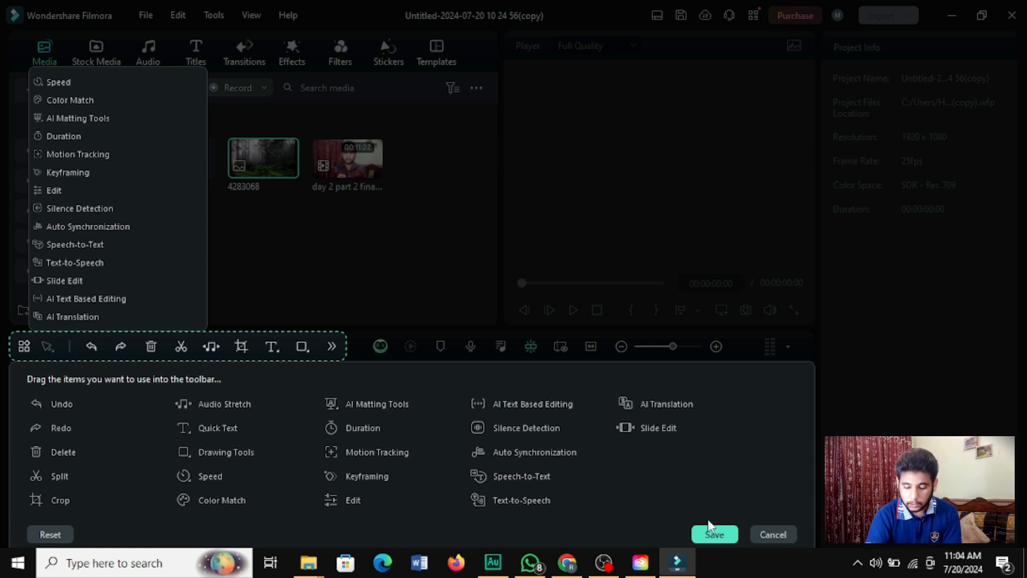
# Save the toolbar customization and place image 4283068 at the start of video track 3, with its basic image properties shown
pyautogui.click(716, 535)
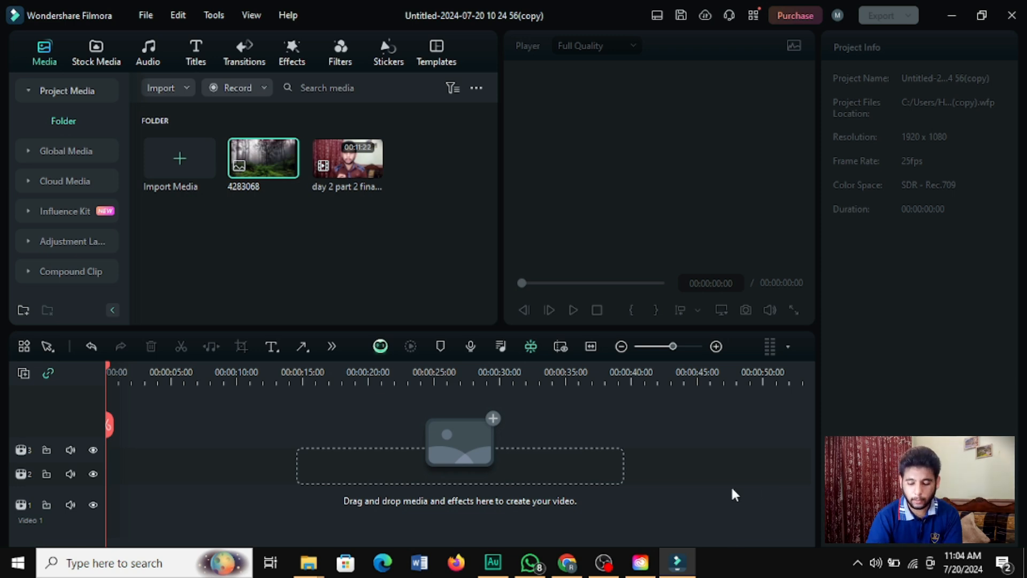
pyautogui.moveTo(270, 150); pyautogui.dragTo(114, 450)
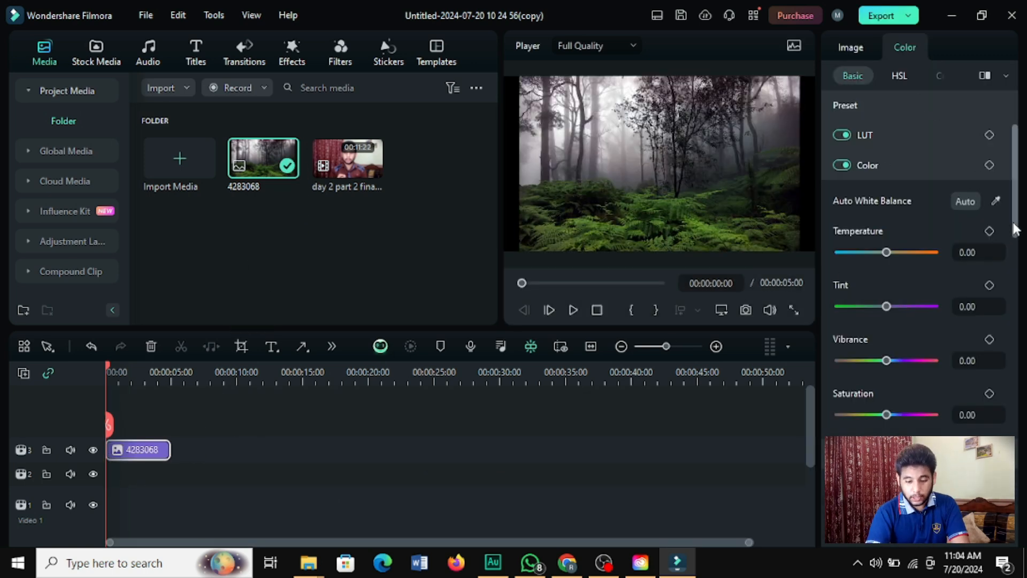
pyautogui.click(1005, 106)
pyautogui.click(841, 49)
pyautogui.click(598, 165)
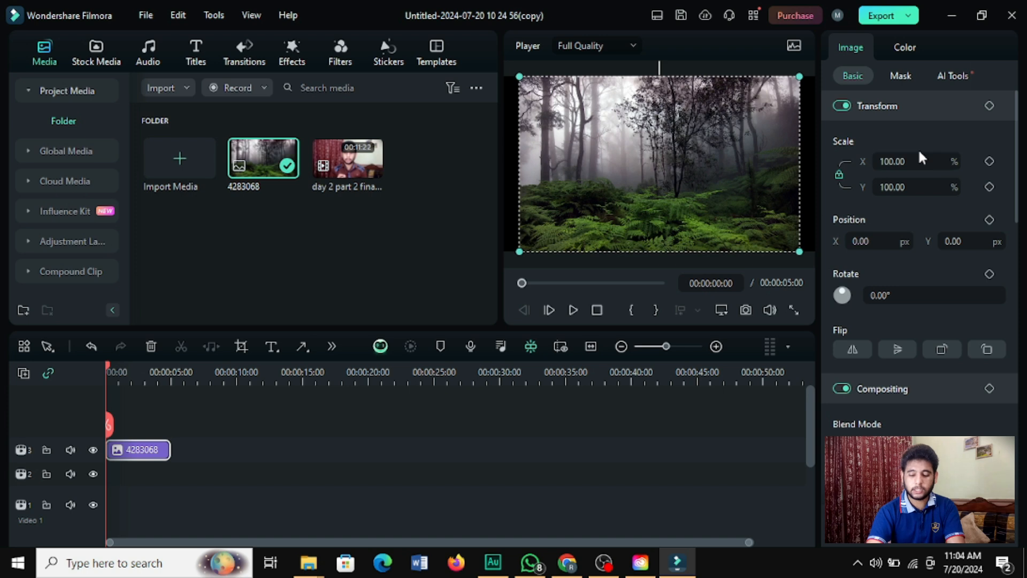
# Try scaling the forest image uniformly to 117%, and undo the scale change
pyautogui.doubleClick(903, 160)
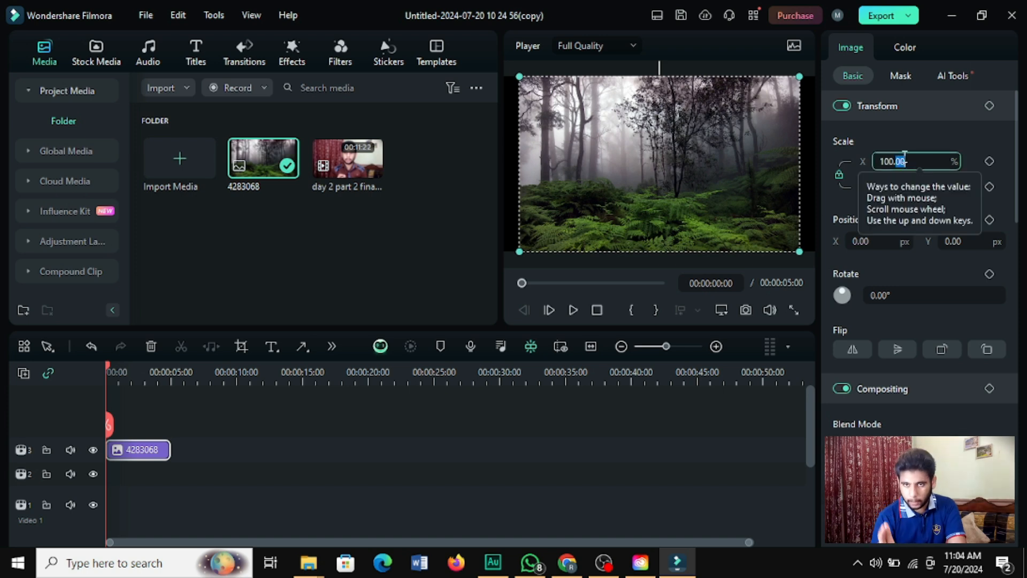
pyautogui.click(914, 127)
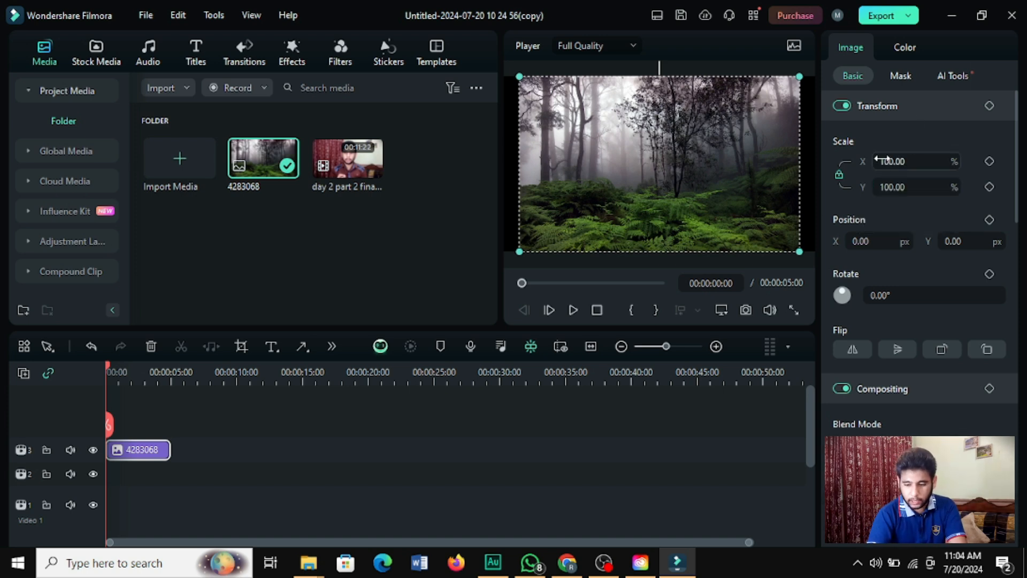
pyautogui.moveTo(890, 161); pyautogui.dragTo(920, 160)
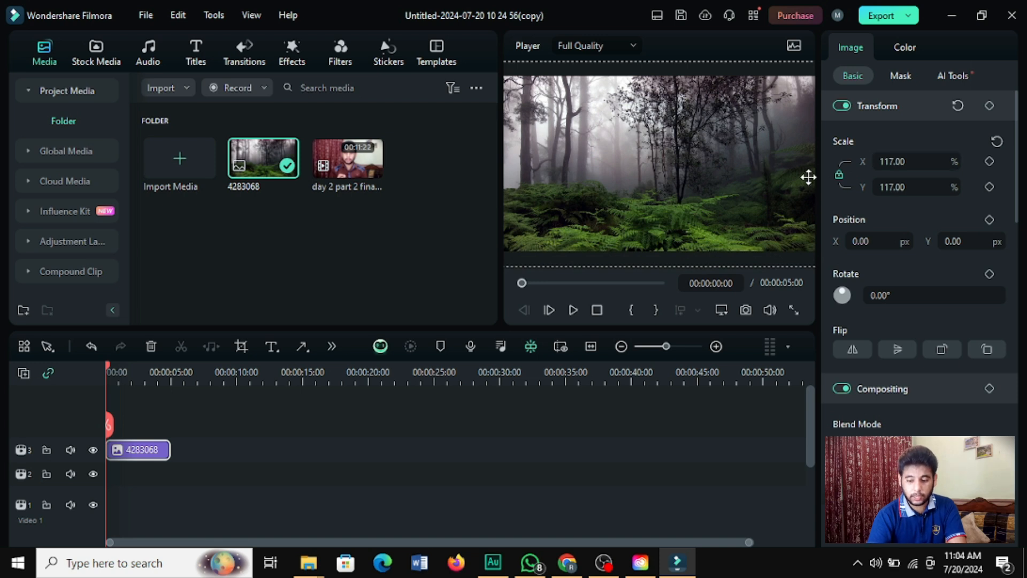
pyautogui.hotkey('ctrl', 'z')
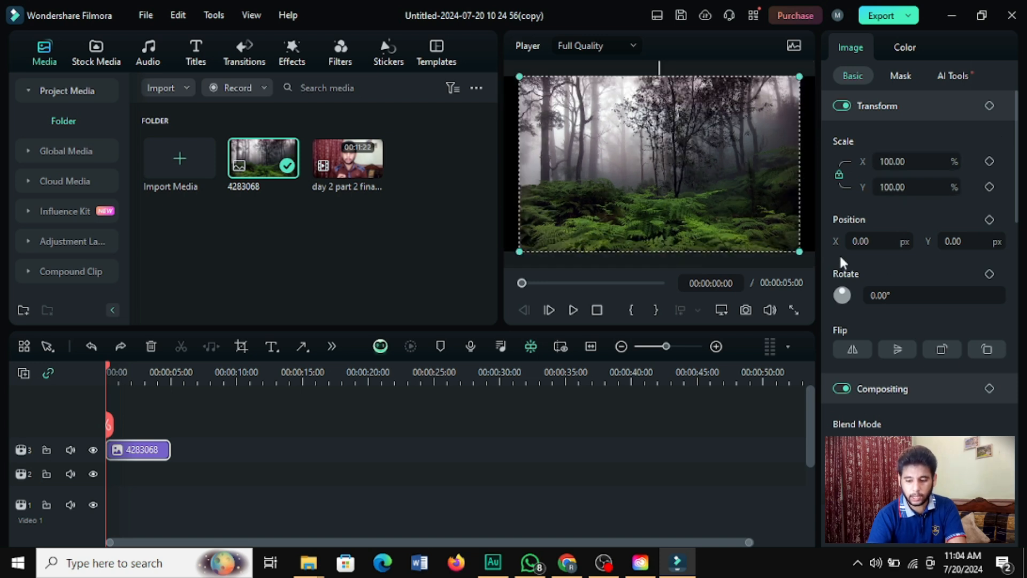
# Unlock the image's scale proportions and set only its X scale to 110%
pyautogui.click(838, 173)
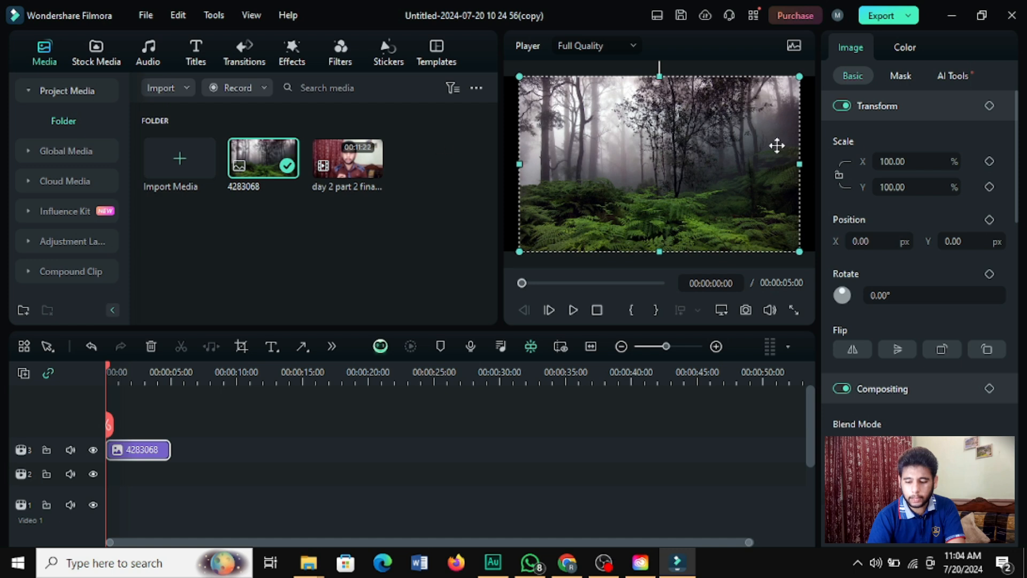
pyautogui.doubleClick(888, 158)
pyautogui.click(889, 160)
pyautogui.click(884, 135)
pyautogui.click(882, 156)
pyautogui.write('110')
pyautogui.press('Return')
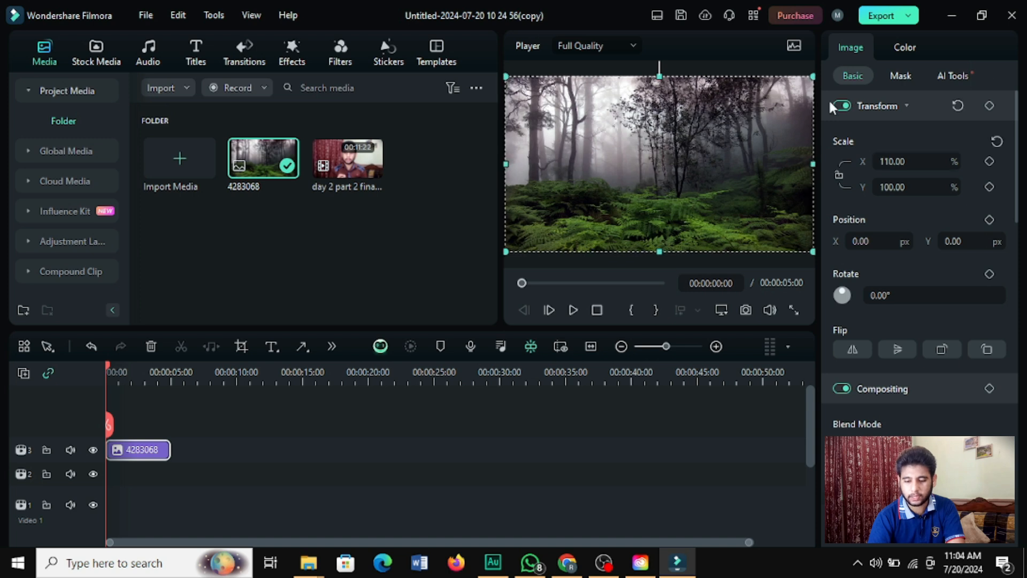
# Deselect the clip, check the widened image in a full-screen preview and return to the editor
pyautogui.click(659, 396)
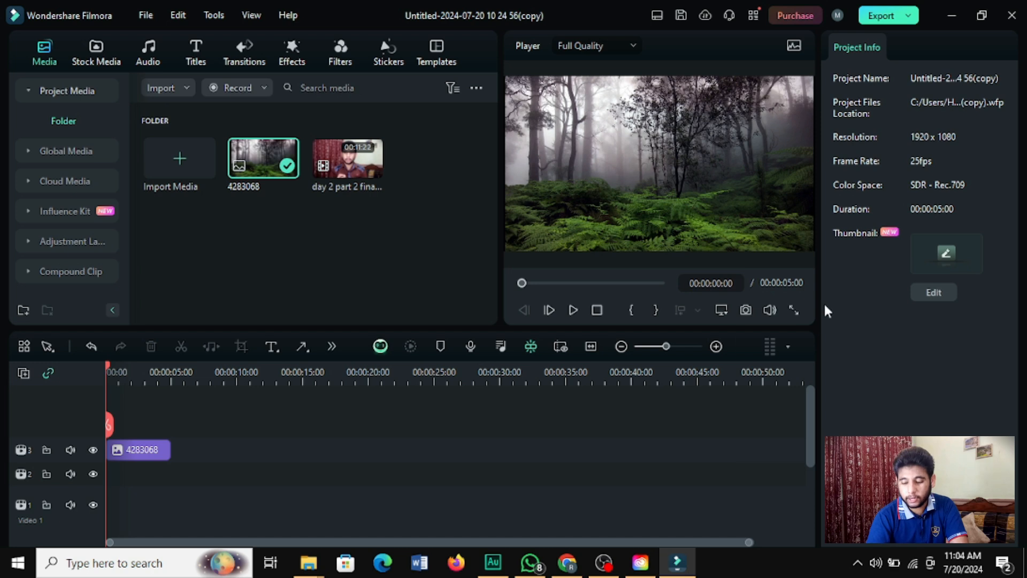
pyautogui.click(794, 310)
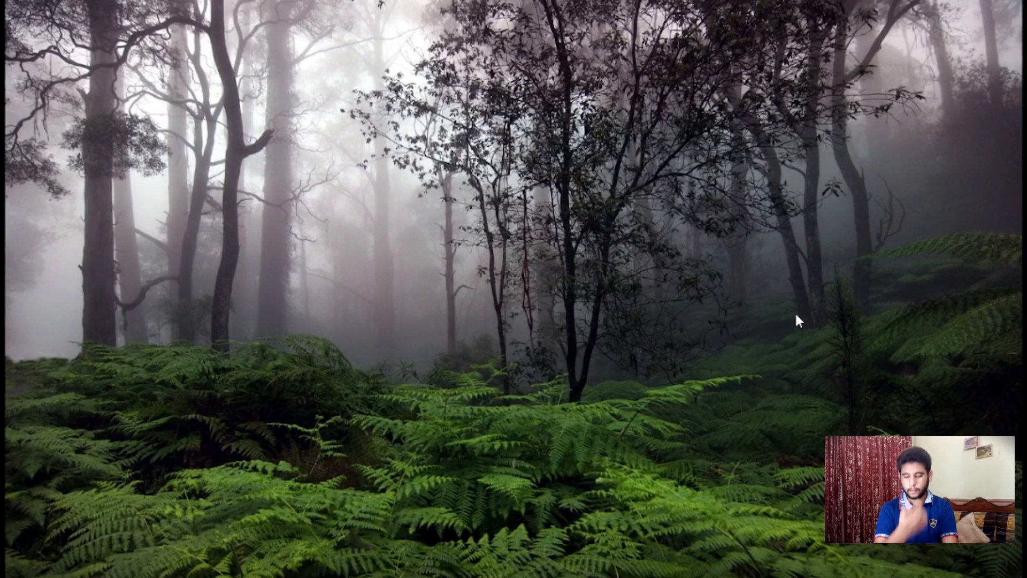
pyautogui.moveTo(957, 564)
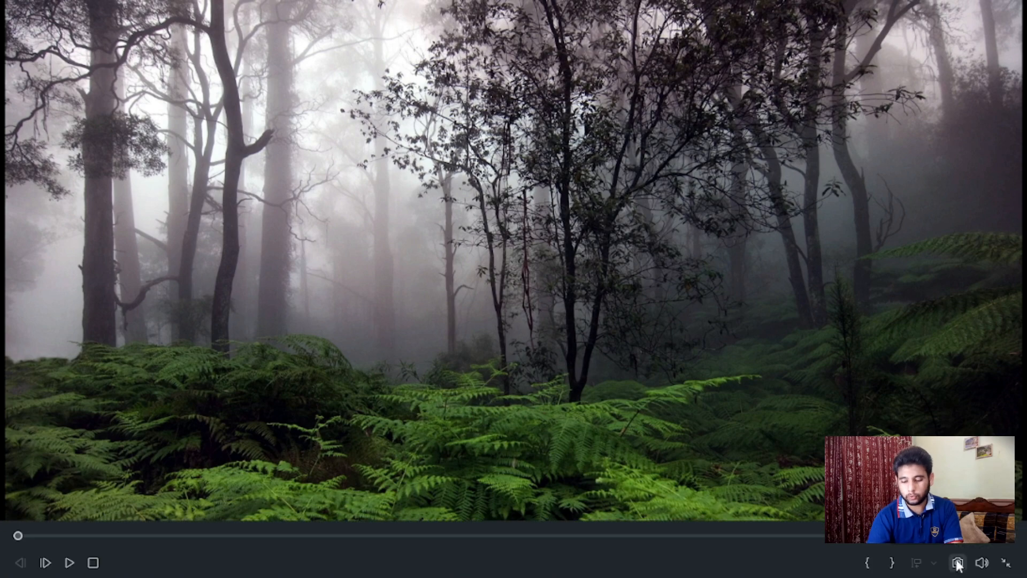
pyautogui.click(1005, 563)
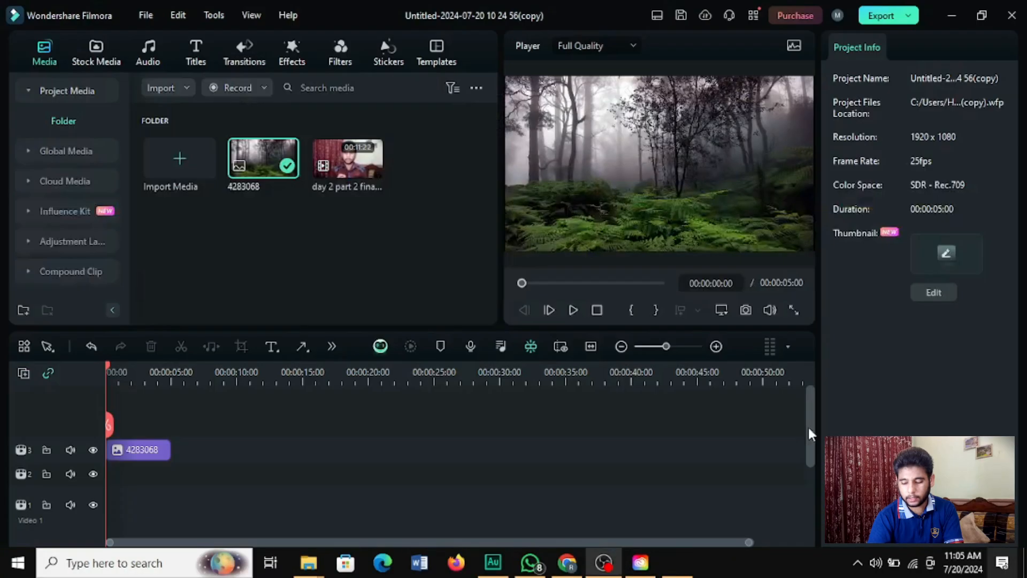
# Expand the color presets for the forest image clip, try the Elegant preset and check it in full screen
pyautogui.click(161, 448)
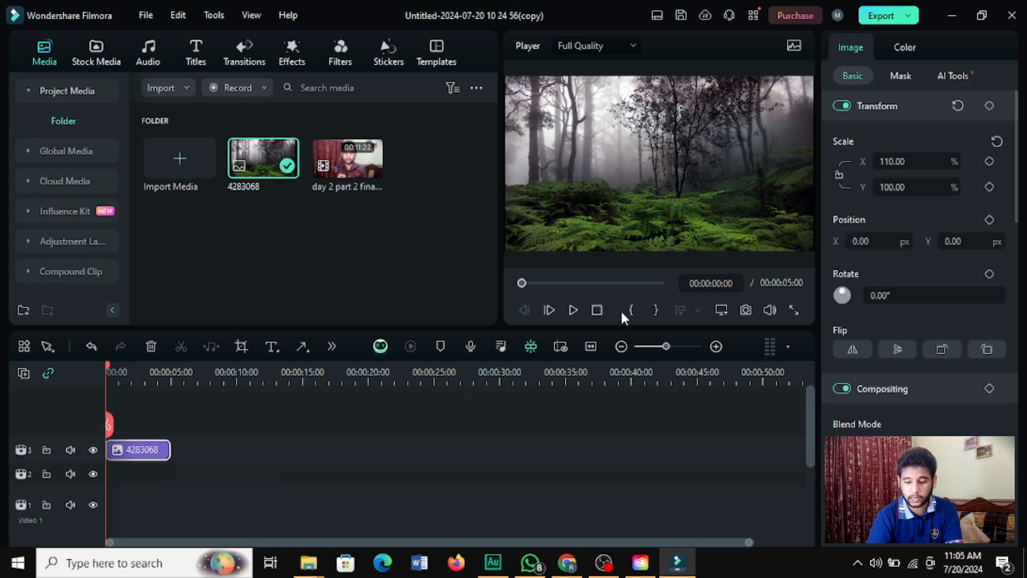
pyautogui.click(904, 47)
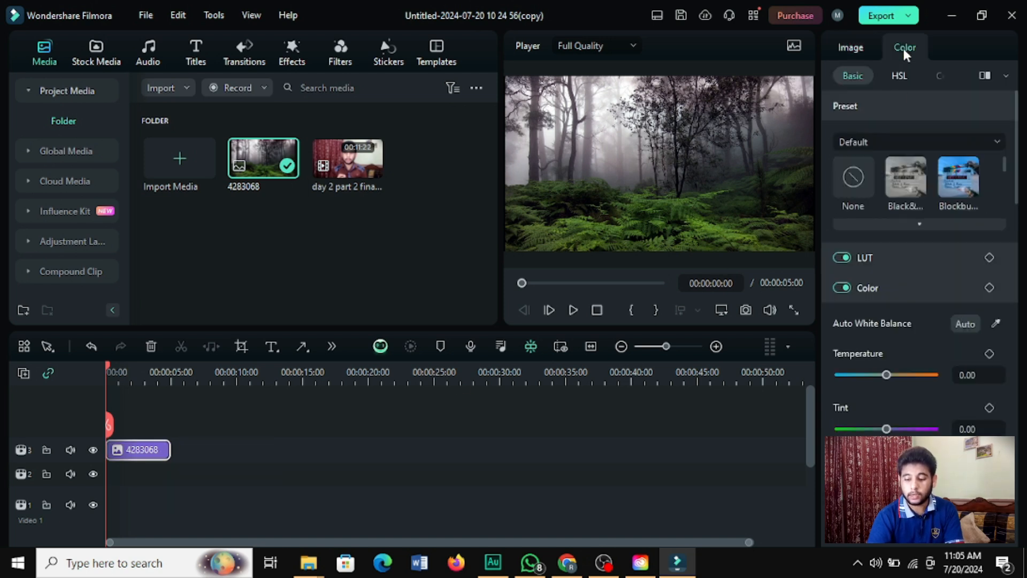
pyautogui.click(912, 225)
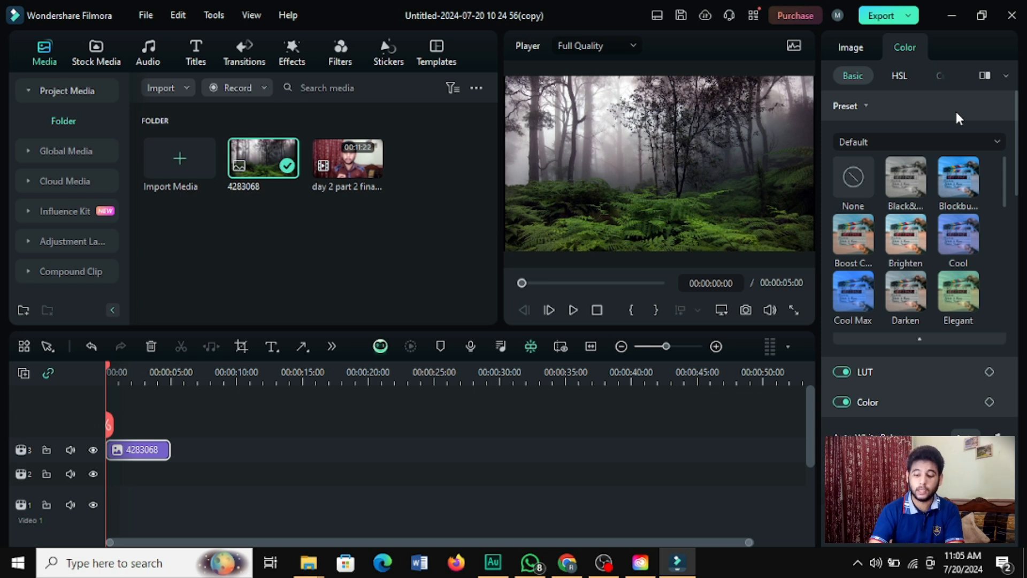
pyautogui.click(976, 291)
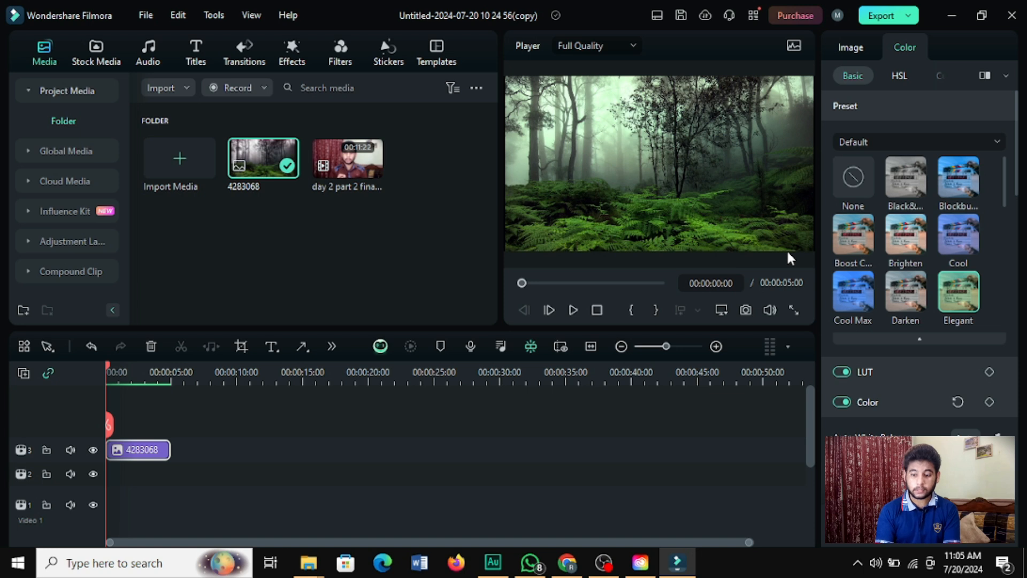
pyautogui.click(793, 310)
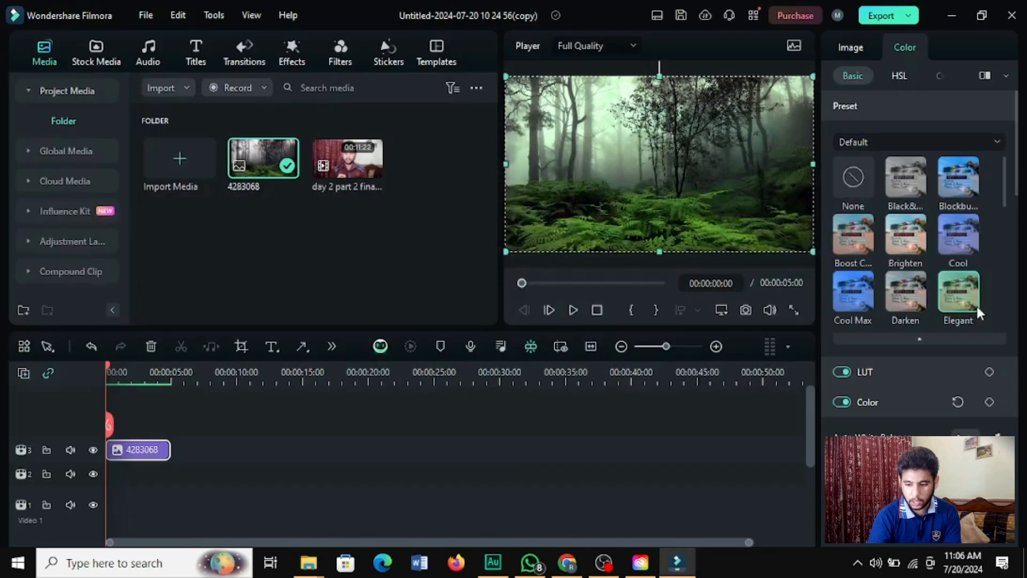
# Try the Darken and Brighten color presets on the clip, checking Brighten in a full-screen preview
pyautogui.click(922, 295)
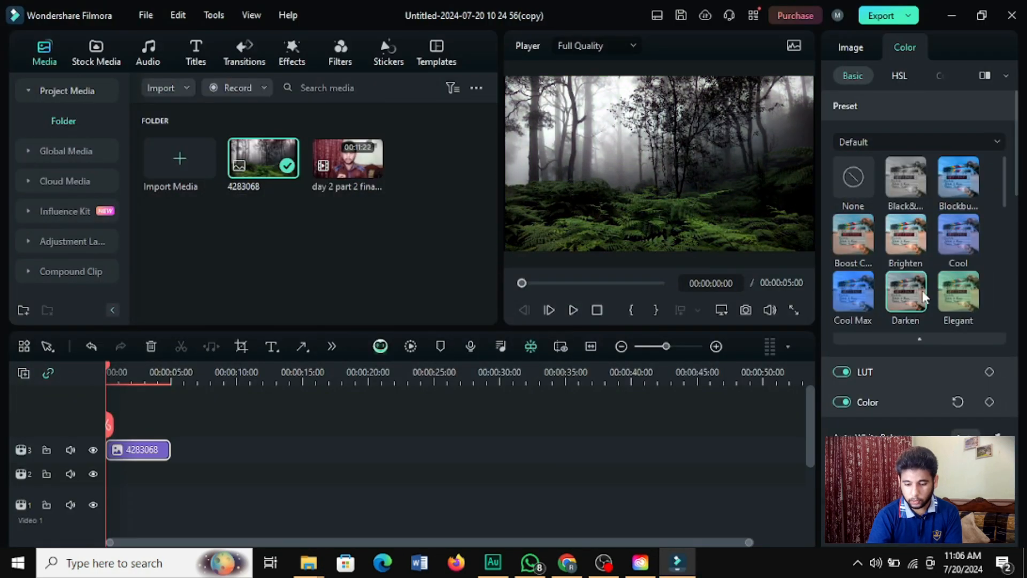
pyautogui.click(897, 236)
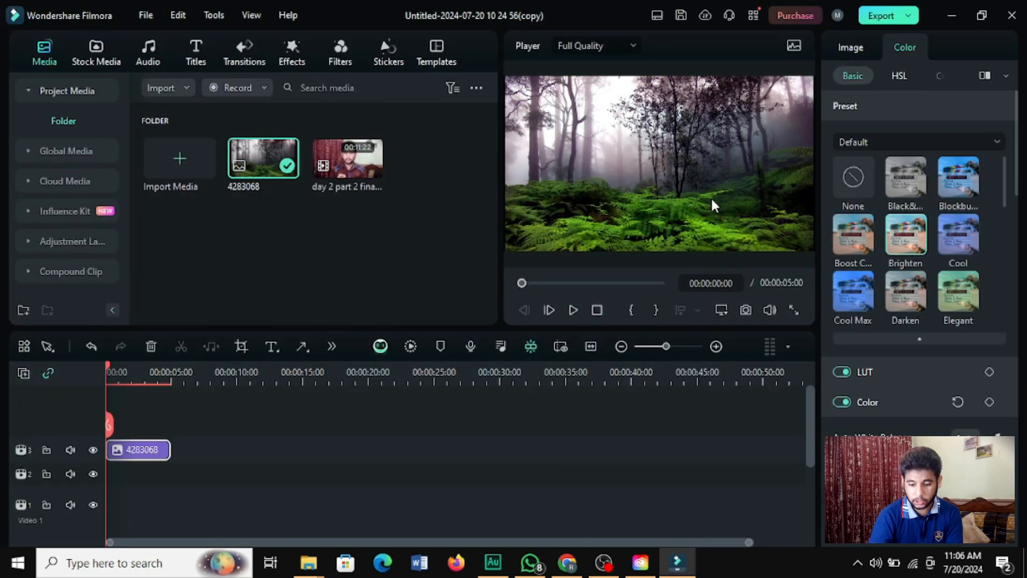
pyautogui.click(795, 307)
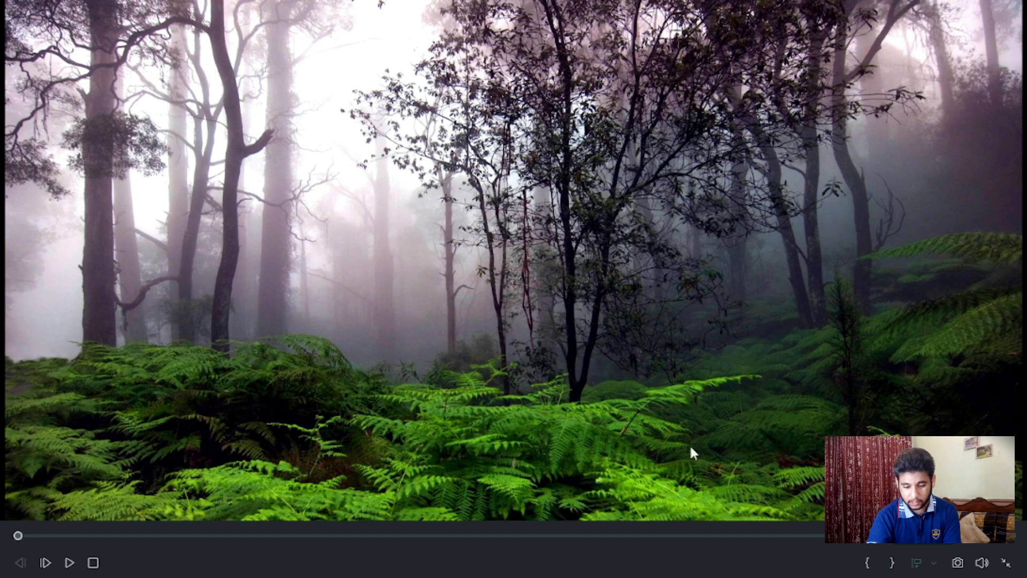
pyautogui.click(1003, 564)
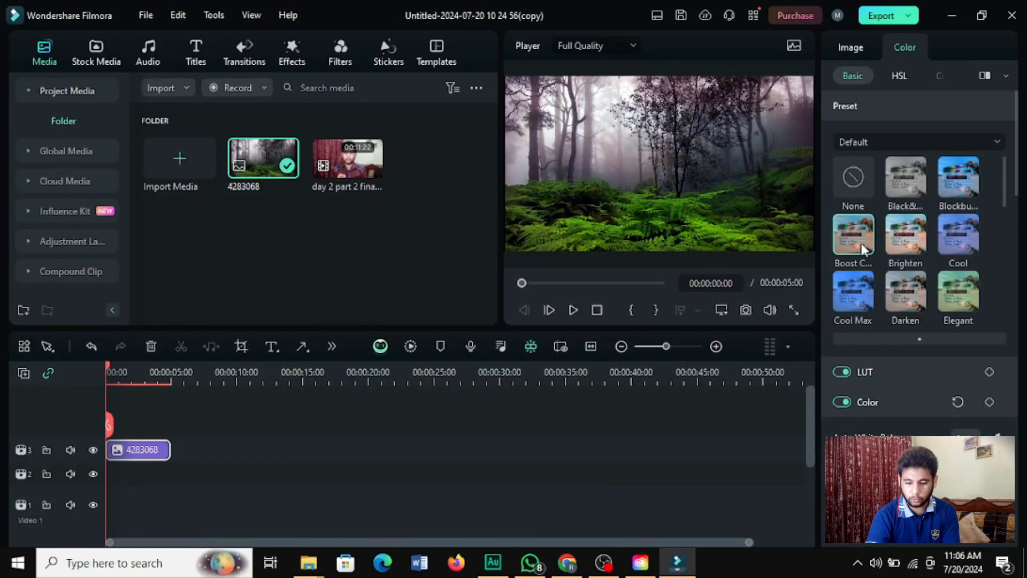
# Try the Cool and Blockbuster color presets, reset the clip's preset to None and collapse the preset list
pyautogui.click(958, 235)
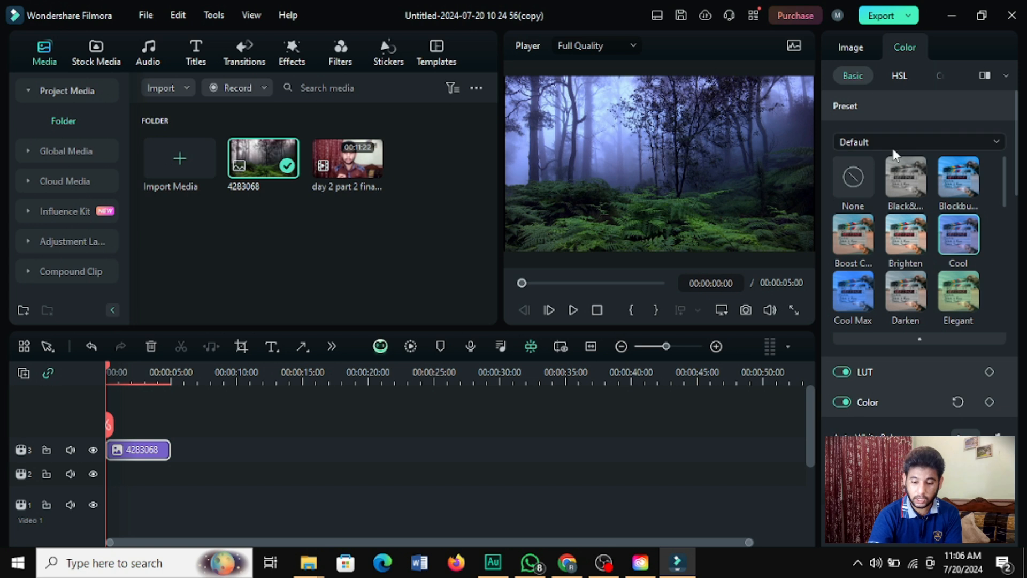
pyautogui.click(963, 193)
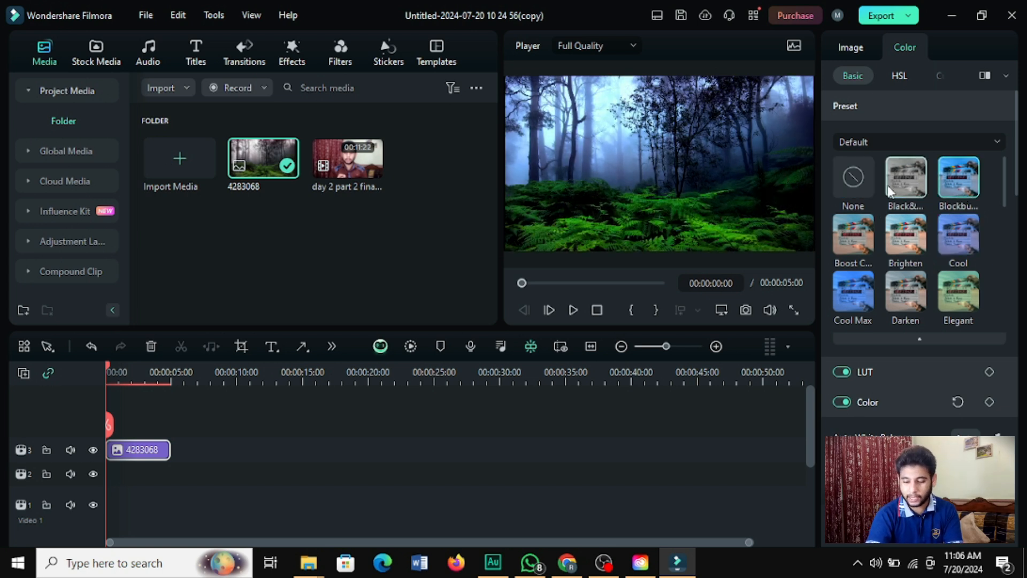
pyautogui.click(863, 184)
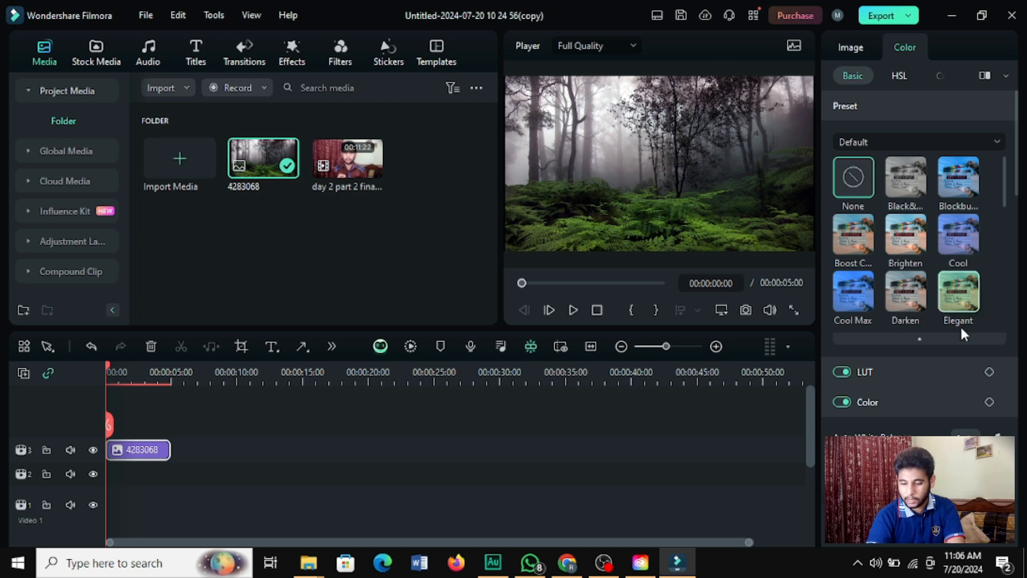
pyautogui.click(919, 339)
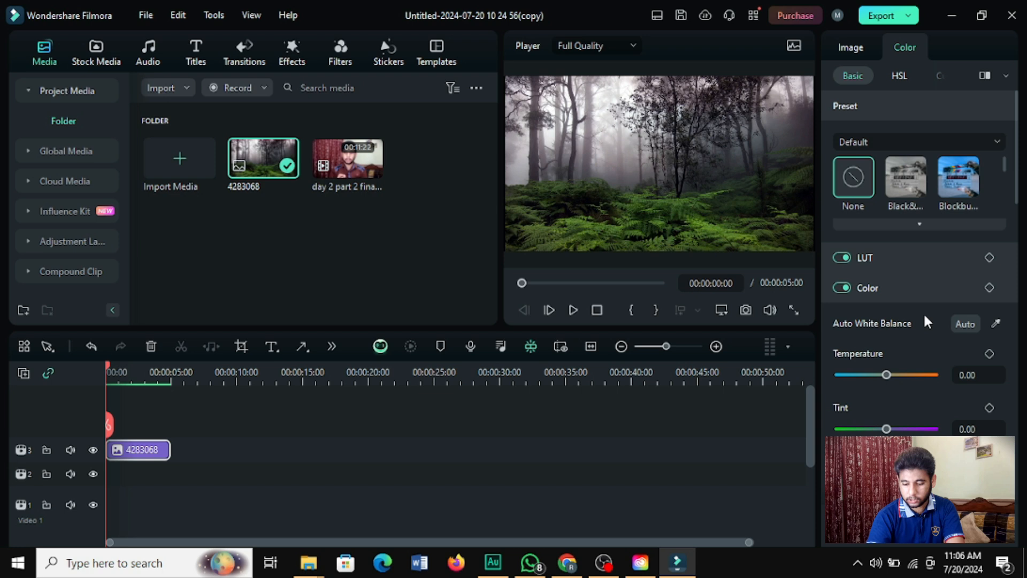
# Turn off the clip's LUT section, and switch its Color adjustments off and on again
pyautogui.click(840, 258)
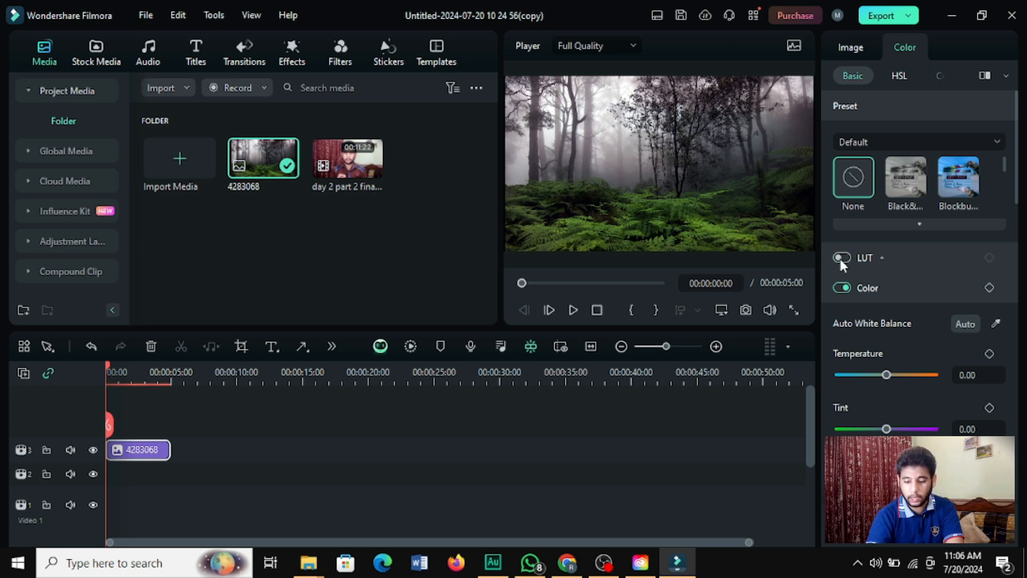
pyautogui.click(843, 288)
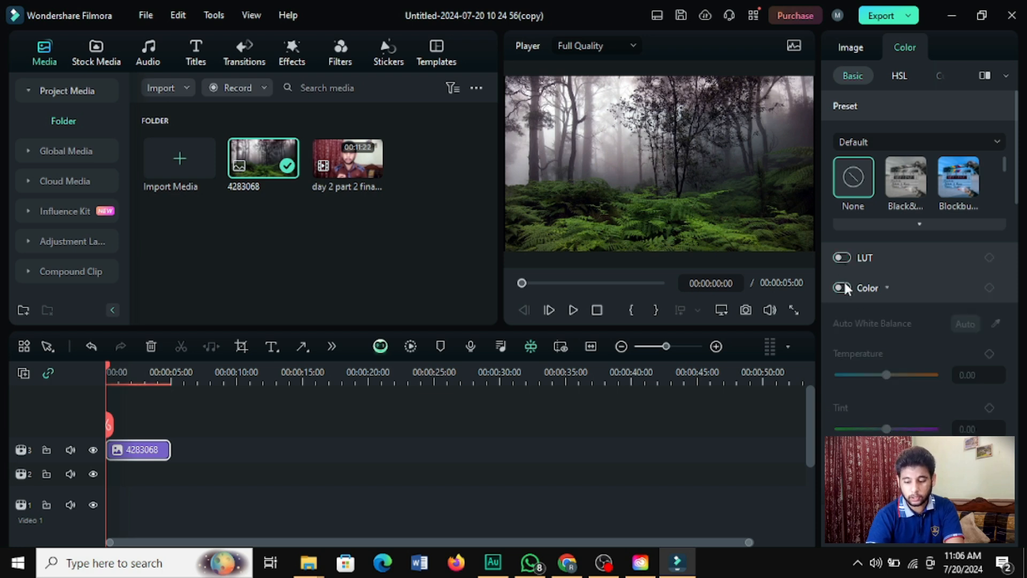
pyautogui.moveTo(1015, 166); pyautogui.dragTo(1014, 422)
pyautogui.scroll(6, 992, 249)
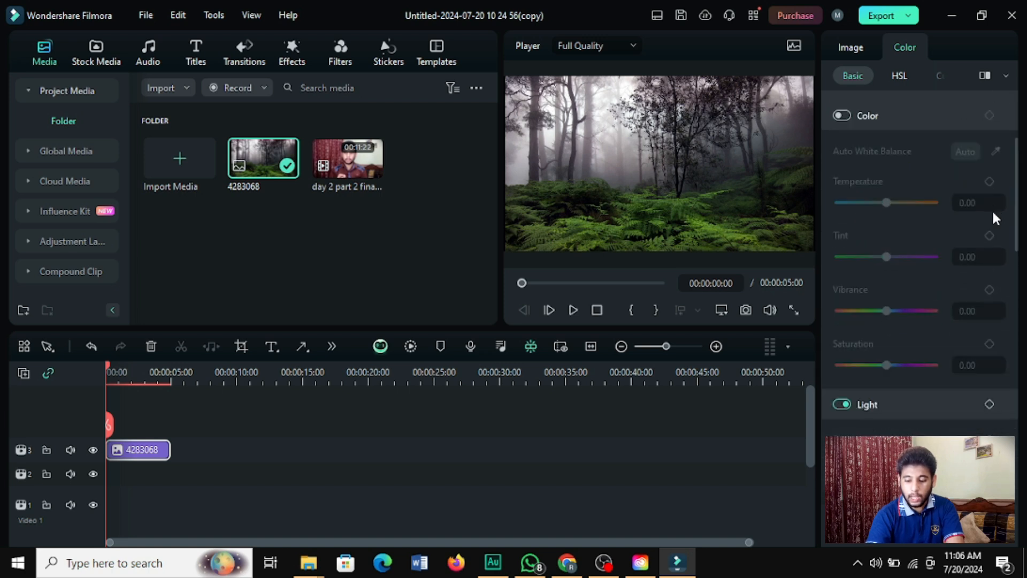
pyautogui.scroll(2, 1015, 206)
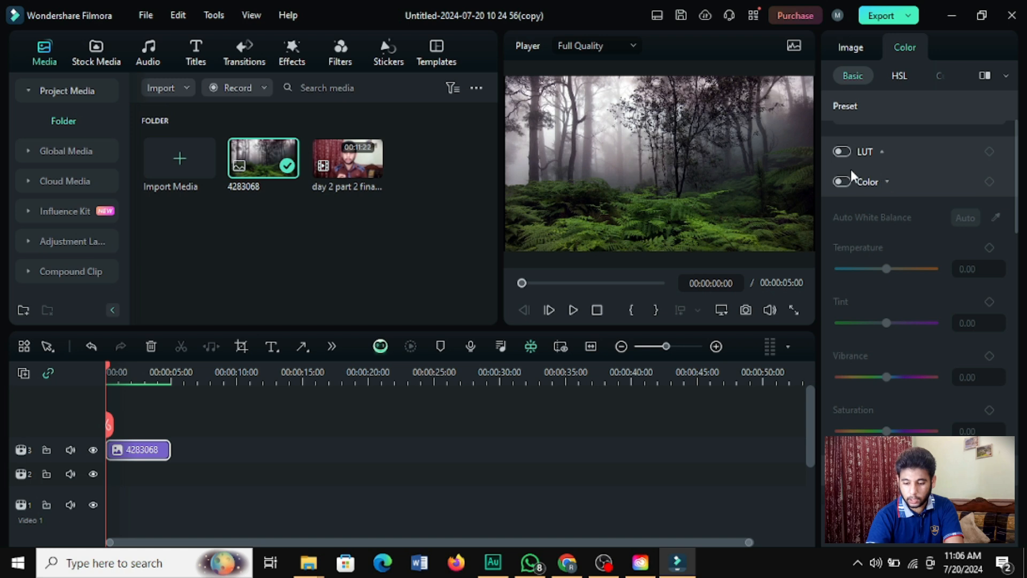
pyautogui.click(846, 181)
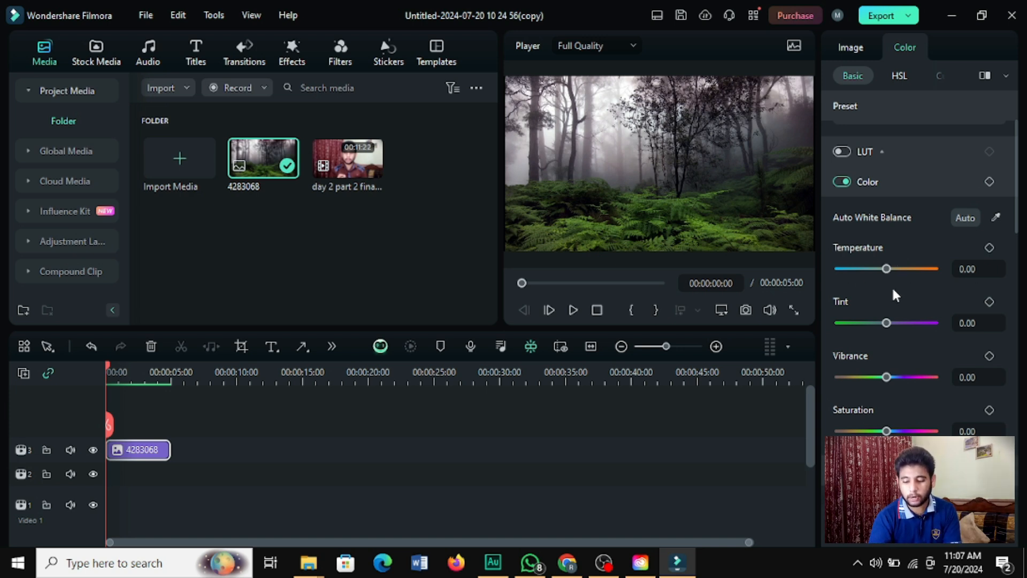
# Set the clip's color temperature to -22, try a tint of 33 and set the tint to -16
pyautogui.click(890, 270)
pyautogui.moveTo(887, 270); pyautogui.dragTo(874, 269)
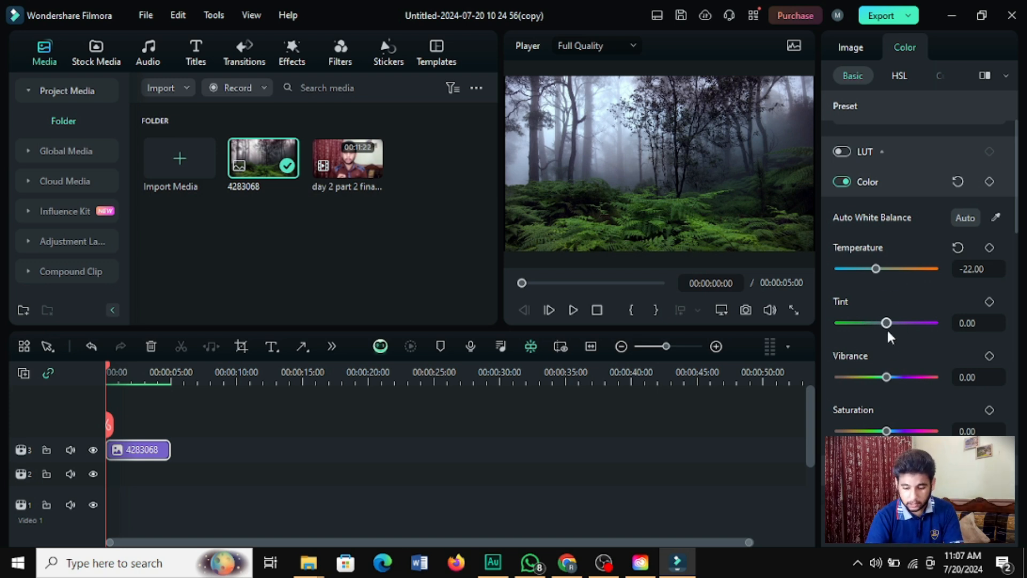
pyautogui.moveTo(887, 321); pyautogui.dragTo(902, 360)
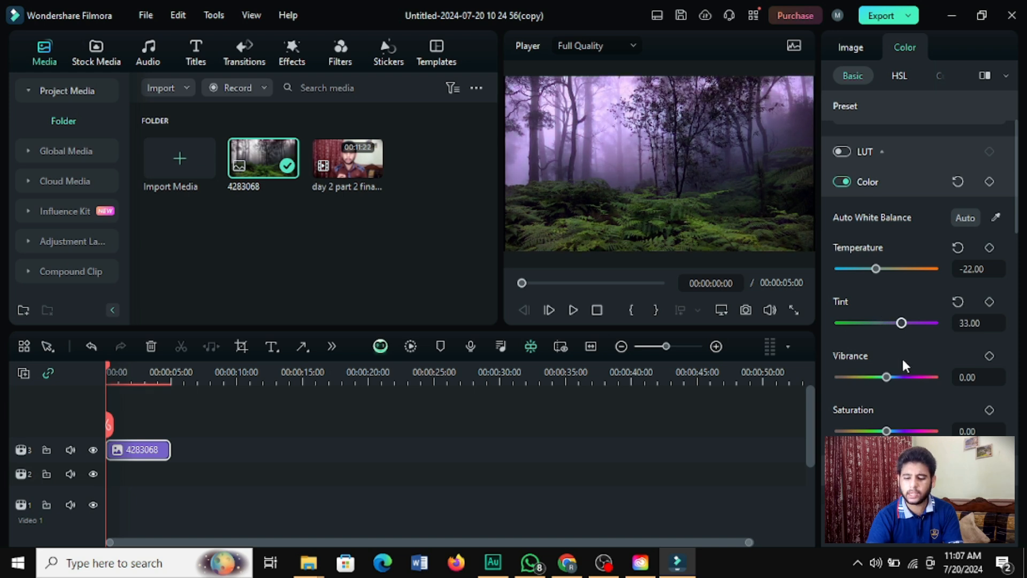
pyautogui.moveTo(903, 360); pyautogui.dragTo(879, 355)
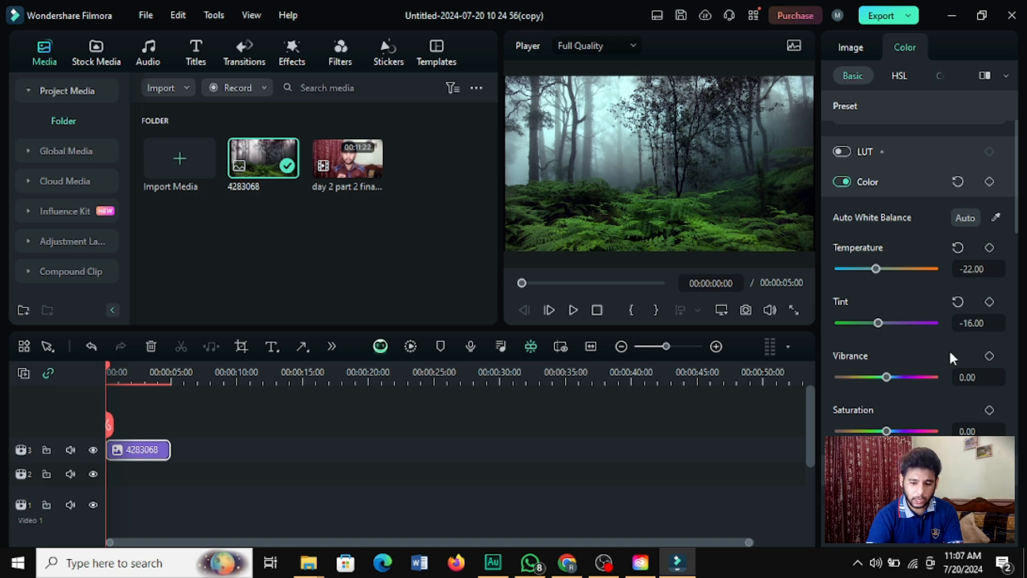
pyautogui.moveTo(1014, 229); pyautogui.dragTo(1022, 281)
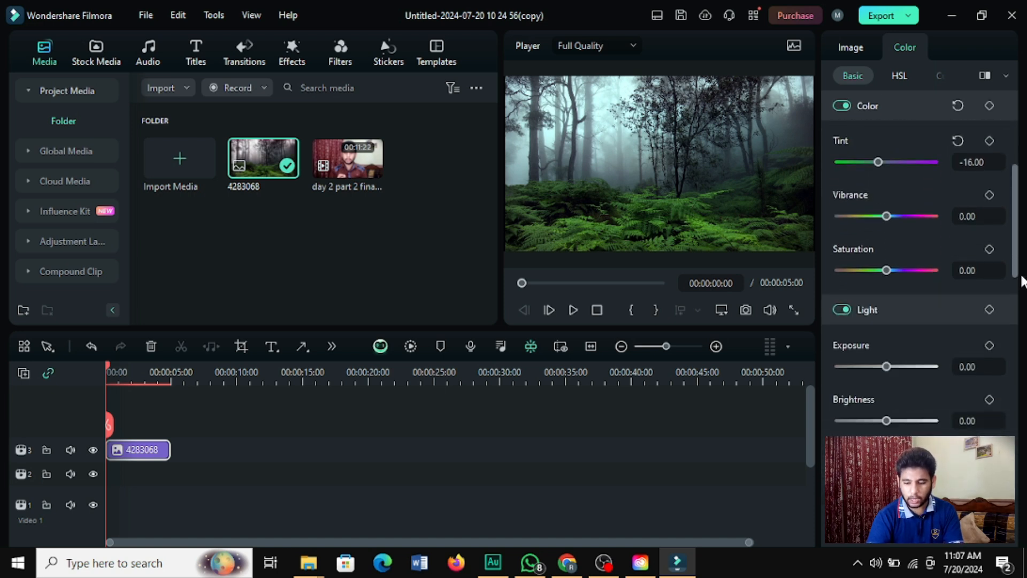
# Set the clip's tint to -32 and check the image in the full-screen preview
pyautogui.click(795, 308)
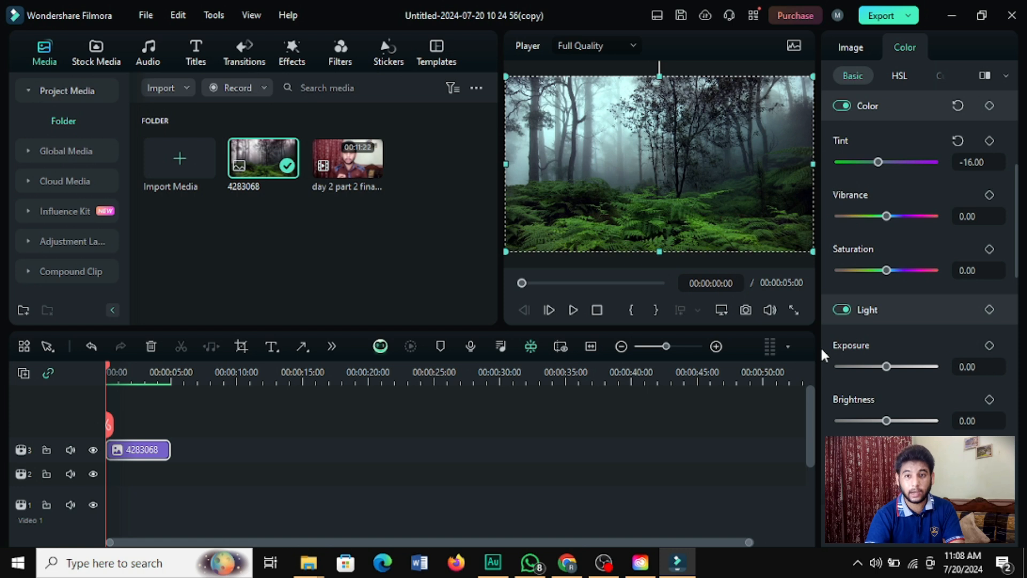
pyautogui.moveTo(877, 162); pyautogui.dragTo(876, 162)
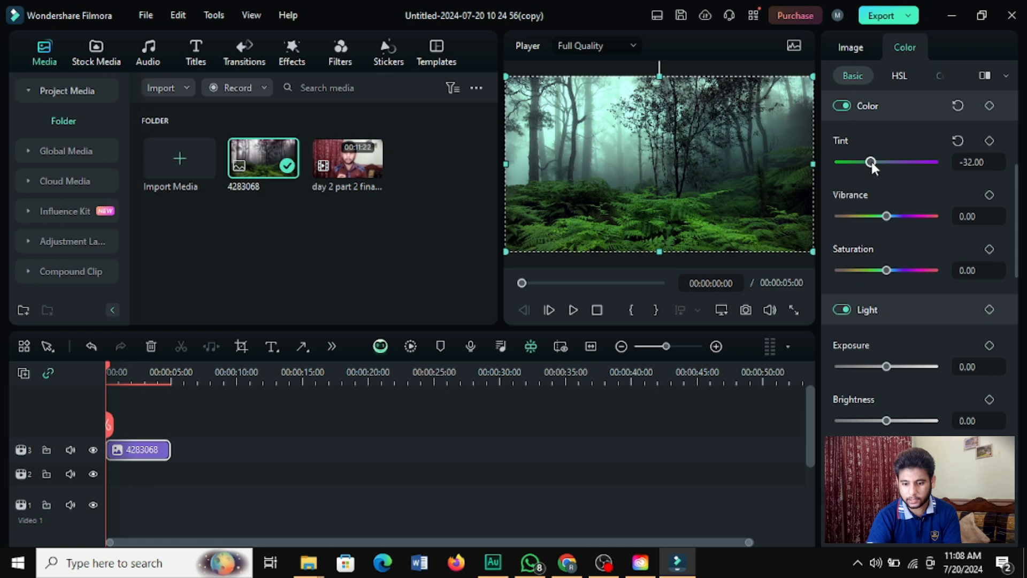
pyautogui.click(793, 311)
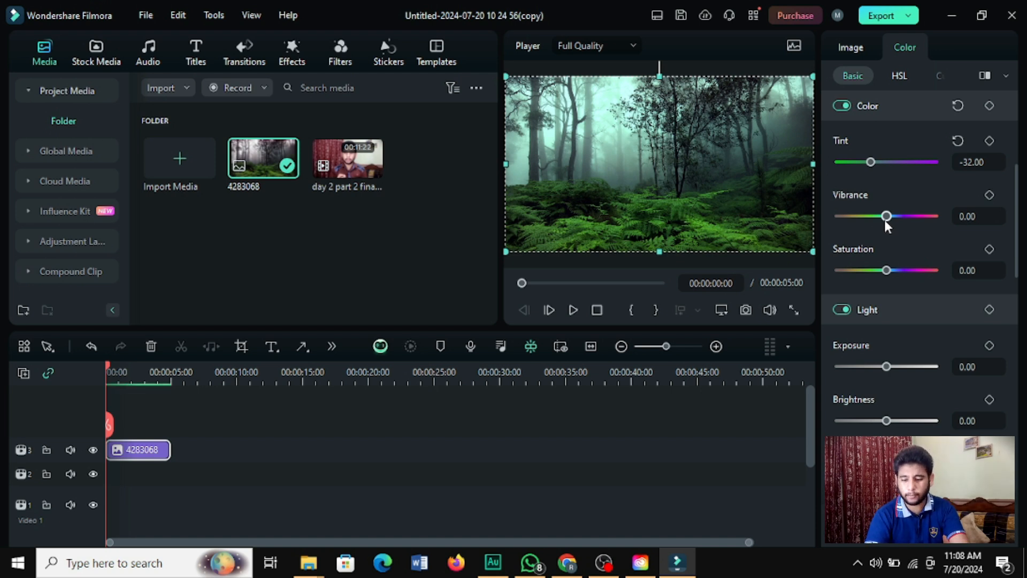
# Set the clip's vibrance to 24, undoing a first attempt, and deselect and reselect the clip to view the image
pyautogui.moveTo(884, 219)
pyautogui.mouseDown()
pyautogui.moveTo(904, 222)
pyautogui.moveTo(825, 214)
pyautogui.moveTo(816, 223)
pyautogui.moveTo(842, 219)
pyautogui.moveTo(872, 246)
pyautogui.moveTo(954, 267)
pyautogui.moveTo(890, 228)
pyautogui.mouseUp()
pyautogui.hotkey('ctrl', 'z')
pyautogui.moveTo(884, 211)
pyautogui.mouseDown()
pyautogui.moveTo(901, 228)
pyautogui.moveTo(897, 214)
pyautogui.mouseUp()
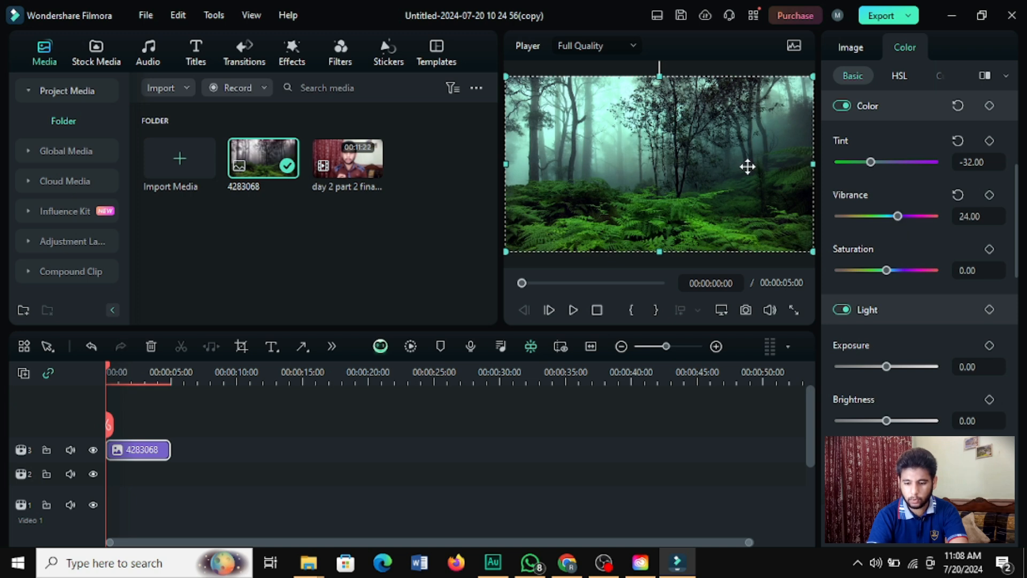
pyautogui.click(714, 454)
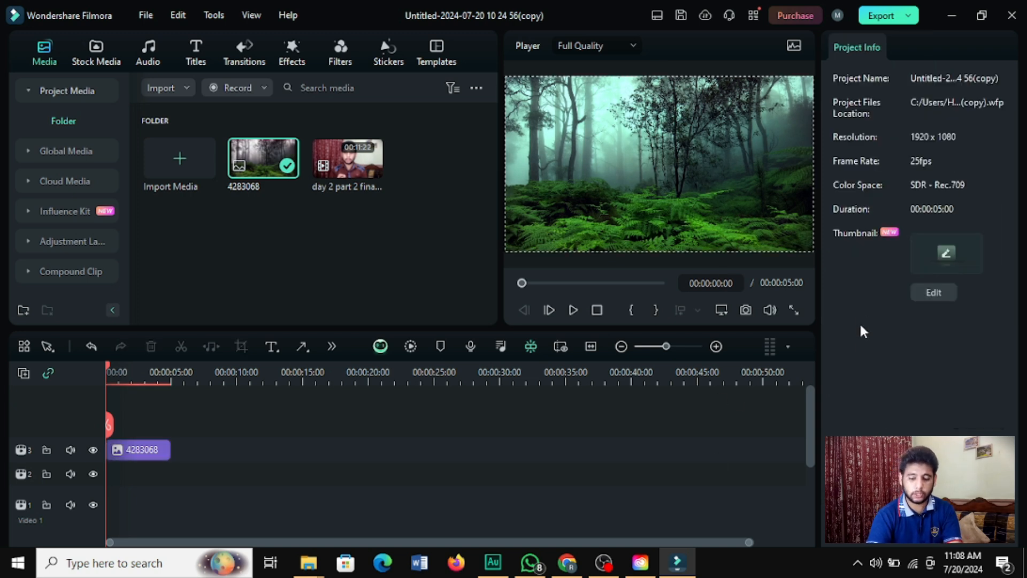
pyautogui.click(160, 455)
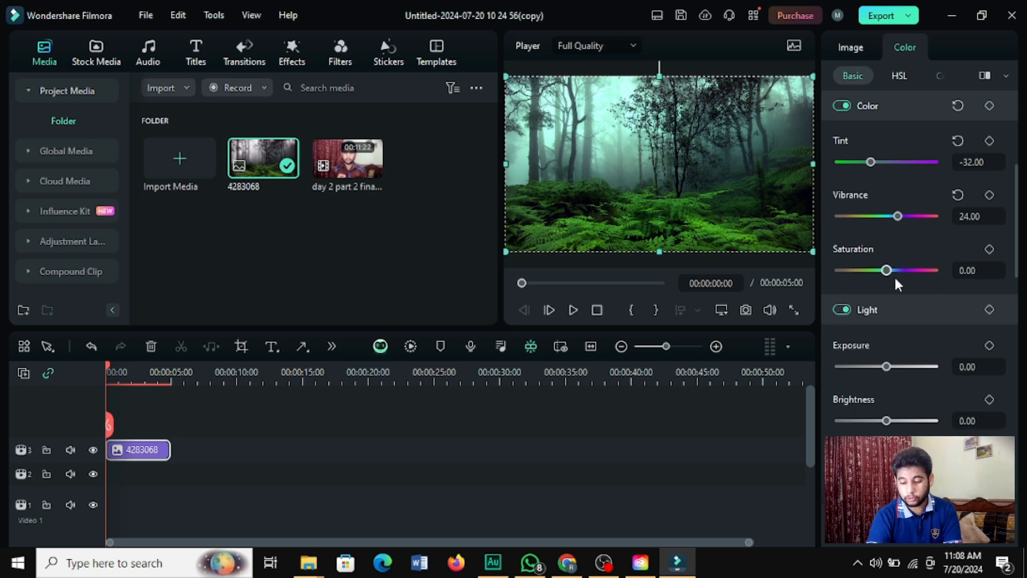
# Set the clip's saturation to 17 and check the image in the full-screen preview
pyautogui.moveTo(885, 272)
pyautogui.mouseDown()
pyautogui.moveTo(929, 270)
pyautogui.moveTo(859, 276)
pyautogui.moveTo(842, 266)
pyautogui.moveTo(898, 273)
pyautogui.mouseUp()
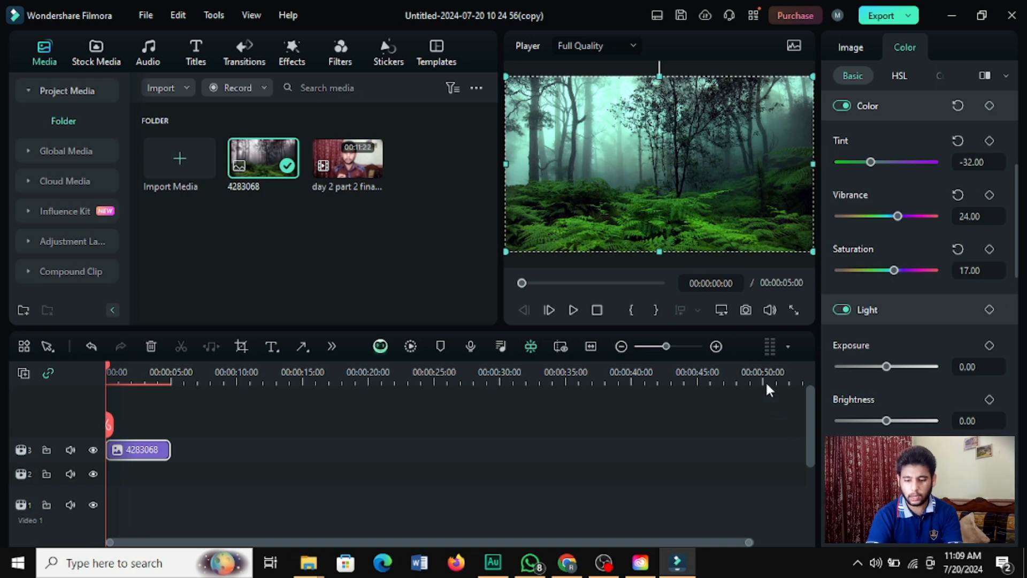
pyautogui.click(795, 308)
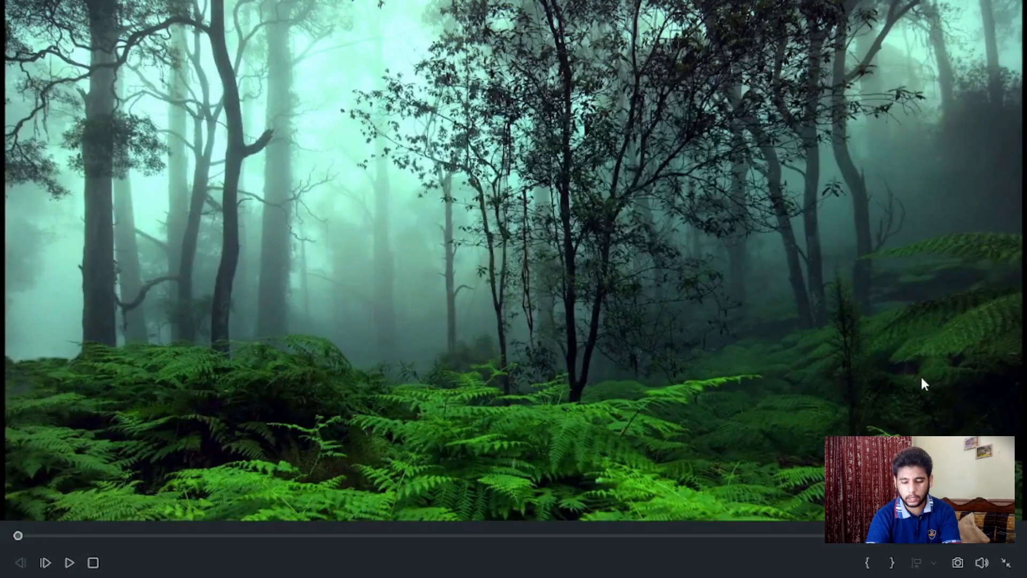
pyautogui.click(1004, 561)
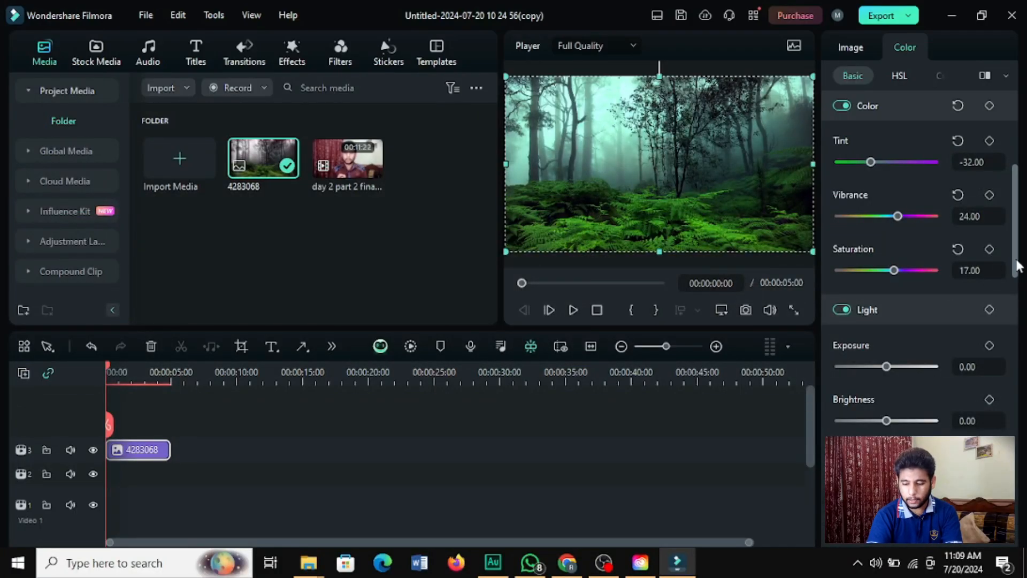
# Switch the clip's Light adjustments off and on again, and collapse the Light section
pyautogui.moveTo(1018, 265); pyautogui.dragTo(1023, 298)
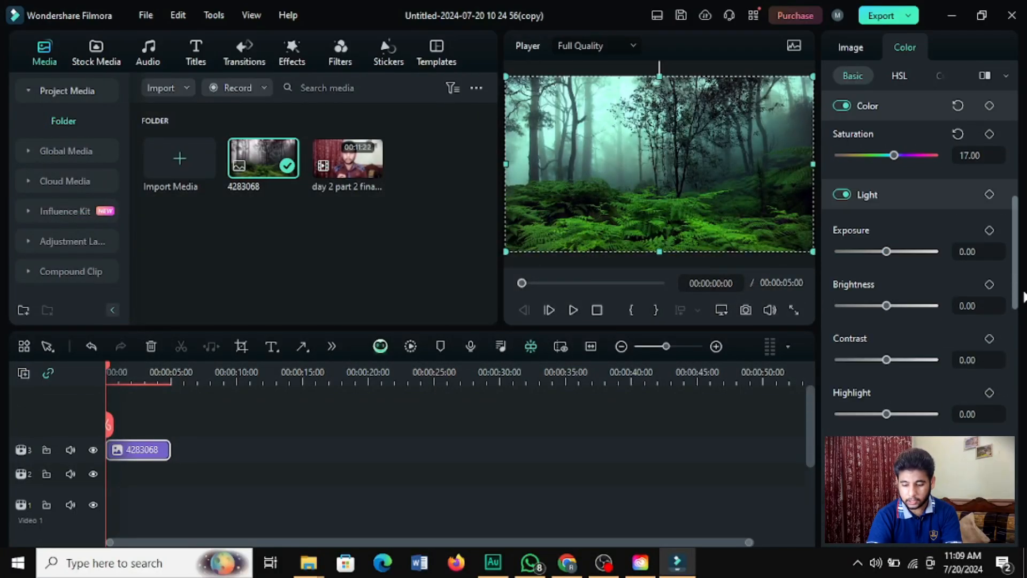
pyautogui.click(841, 195)
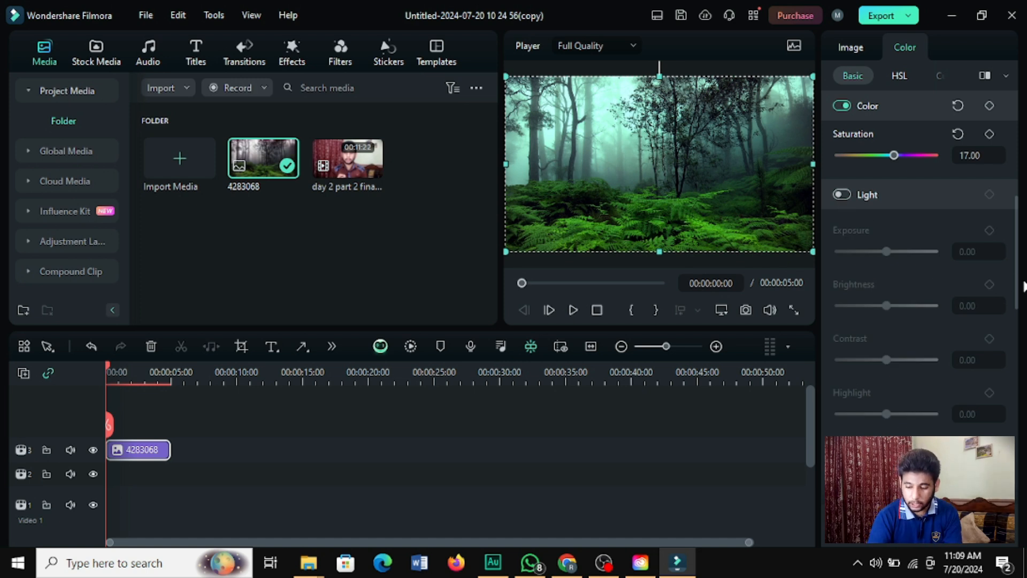
pyautogui.scroll(-4, 1020, 262)
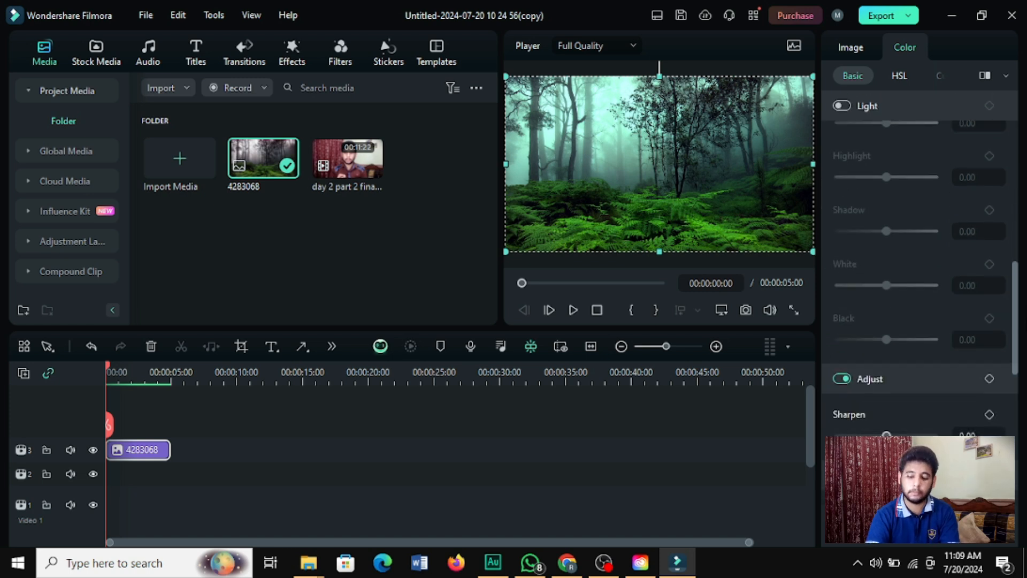
pyautogui.scroll(2, 1019, 262)
pyautogui.scroll(1, 919, 268)
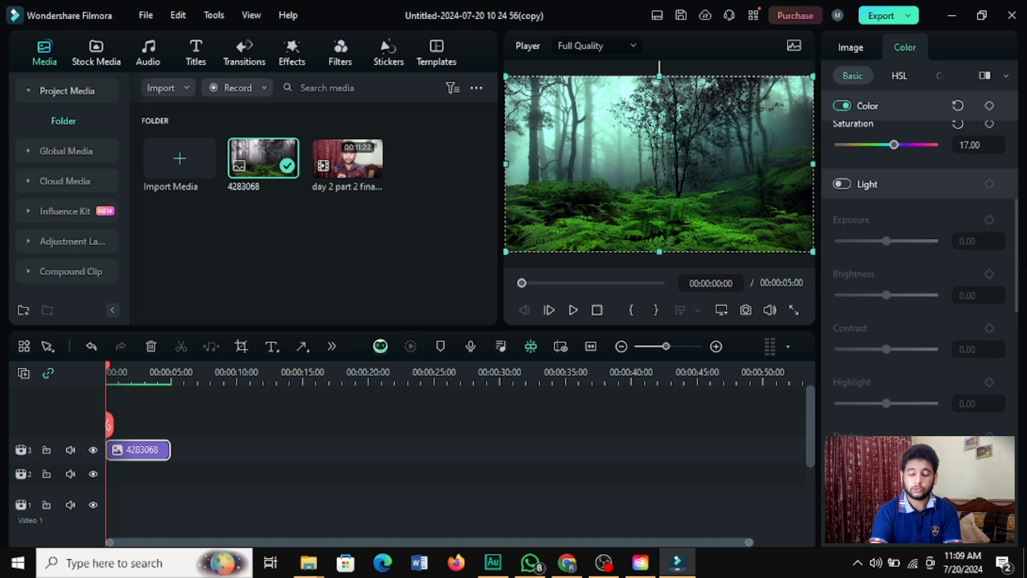
pyautogui.click(843, 183)
pyautogui.click(885, 184)
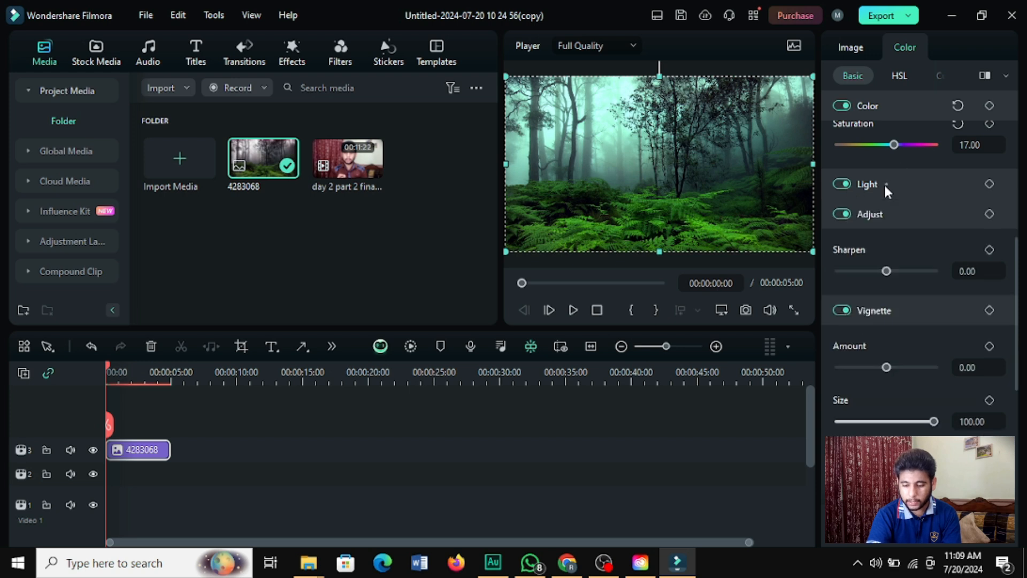
# Try a sharpen value of 6, undo it and set the clip's sharpen to 2, deselecting and reselecting the clip to view it
pyautogui.moveTo(886, 274); pyautogui.dragTo(958, 281)
pyautogui.hotkey('ctrl', 'z')
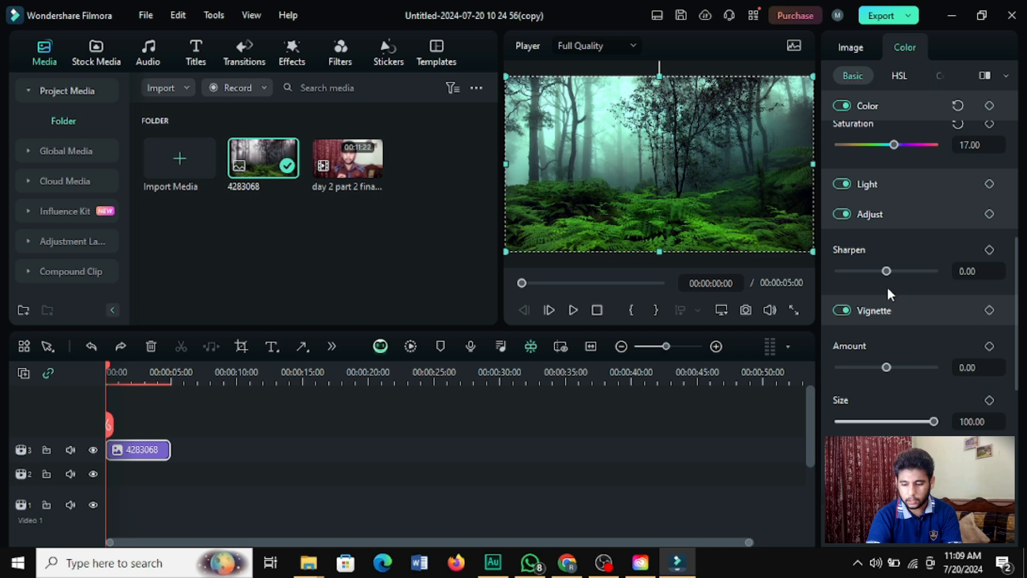
pyautogui.moveTo(886, 271); pyautogui.dragTo(888, 271)
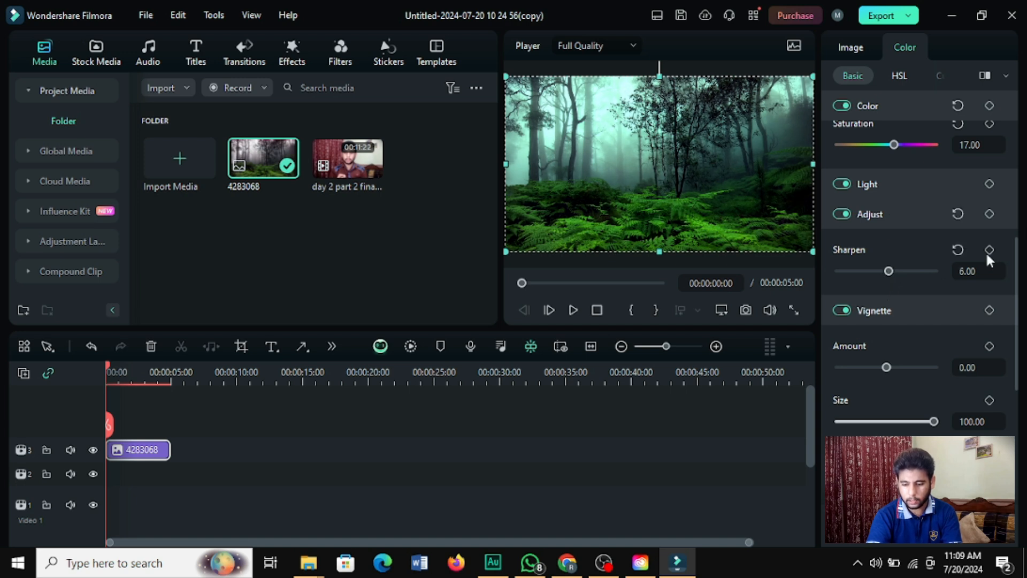
pyautogui.hotkey('ctrl', 'z')
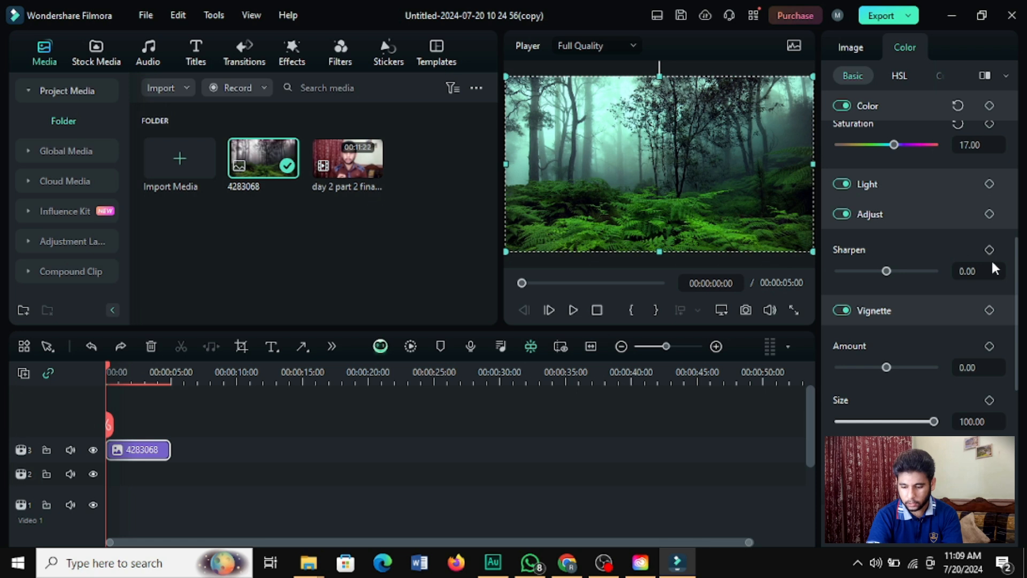
pyautogui.click(965, 271)
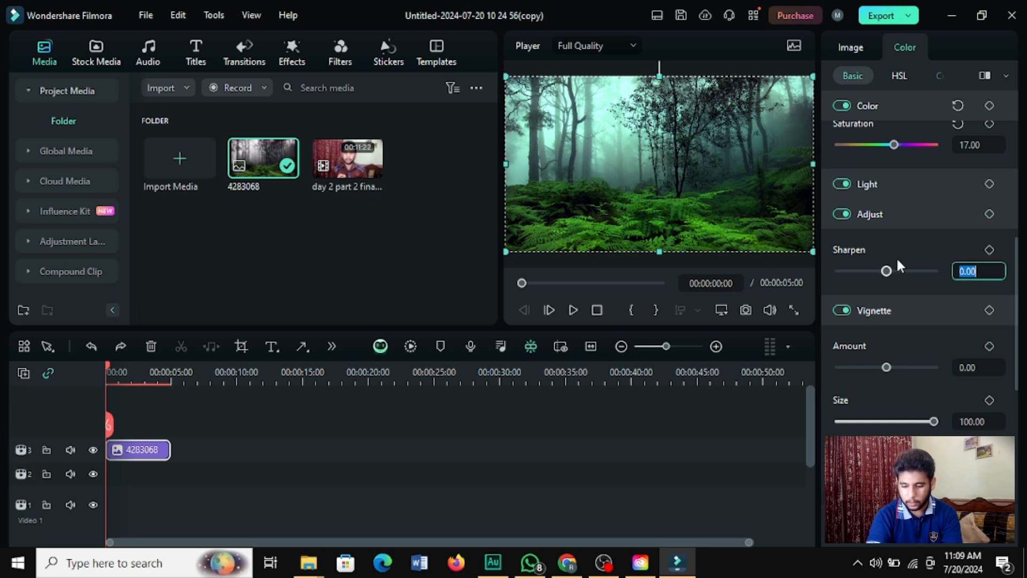
pyautogui.click(887, 270)
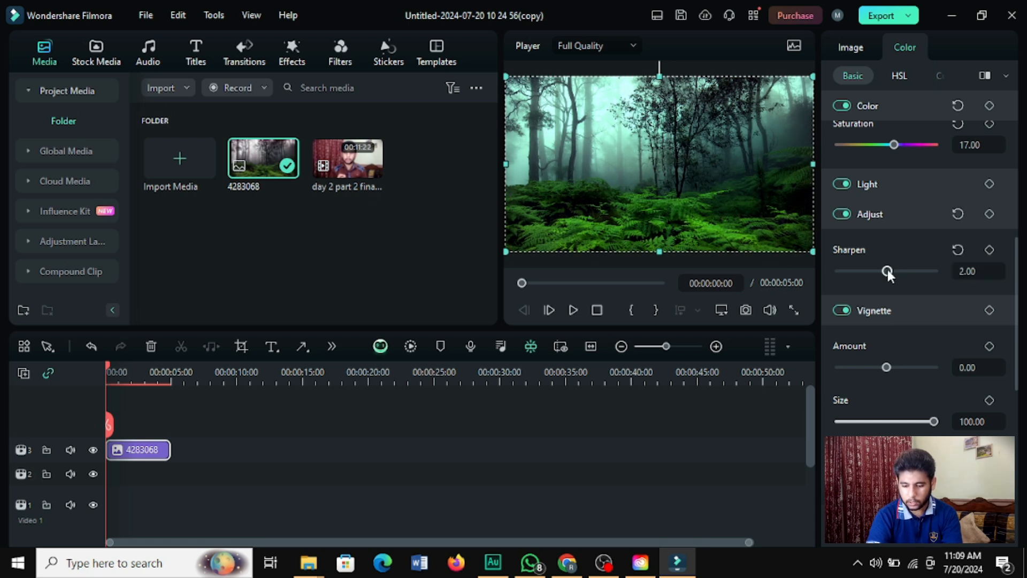
pyautogui.moveTo(888, 271); pyautogui.dragTo(890, 276)
pyautogui.click(887, 272)
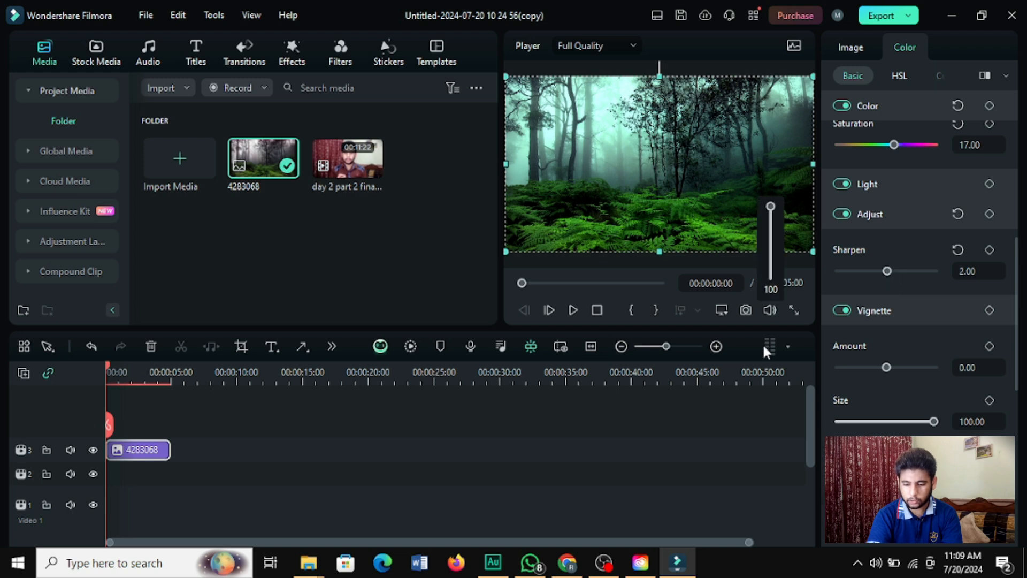
pyautogui.click(736, 459)
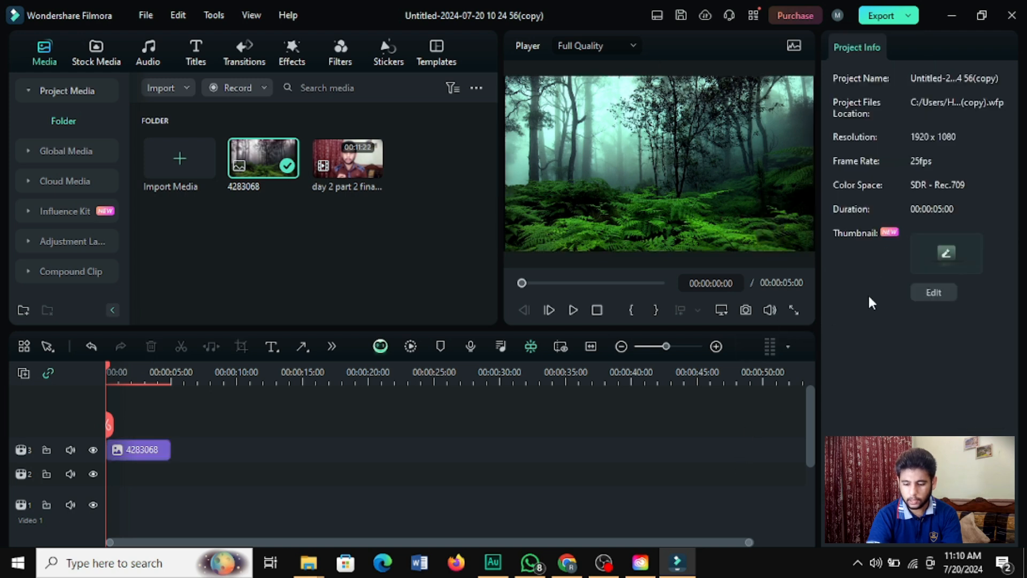
pyautogui.click(137, 454)
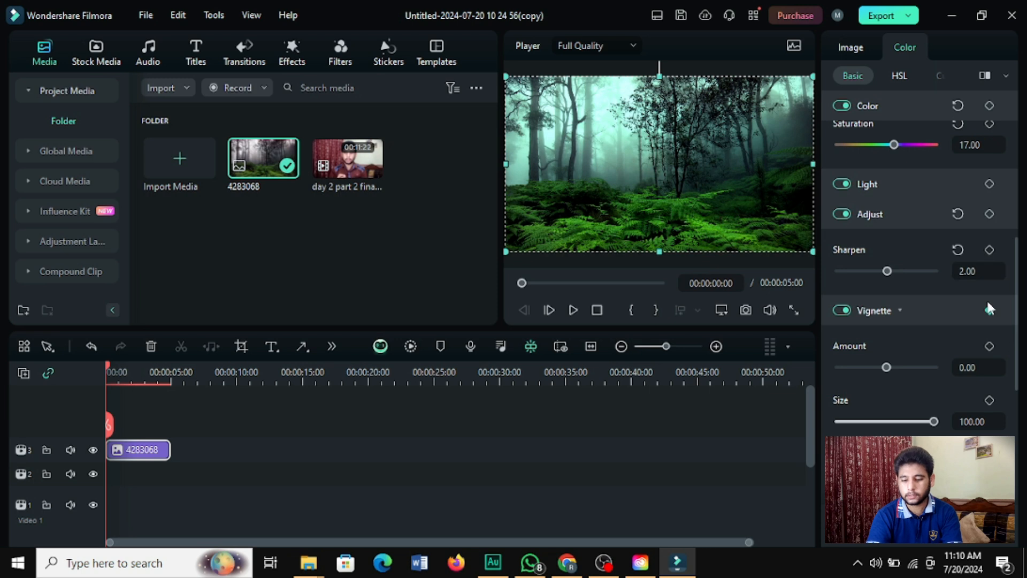
# Expand the Light section and set the clip's exposure to -25 and brightness to 13
pyautogui.click(882, 184)
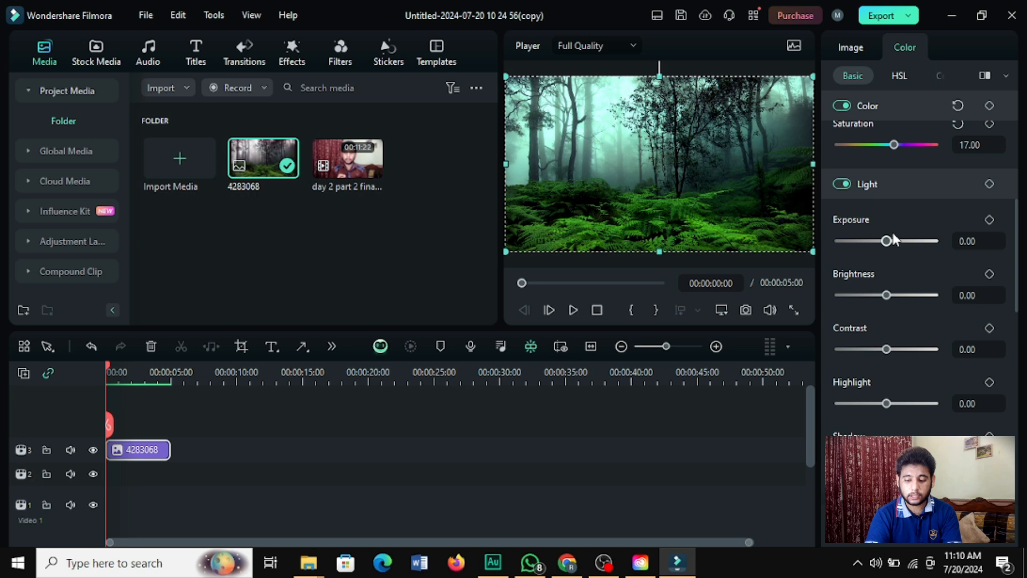
pyautogui.moveTo(893, 240)
pyautogui.mouseDown()
pyautogui.moveTo(906, 241)
pyautogui.moveTo(865, 238)
pyautogui.moveTo(845, 222)
pyautogui.moveTo(913, 237)
pyautogui.moveTo(875, 239)
pyautogui.moveTo(886, 241)
pyautogui.mouseUp()
pyautogui.moveTo(885, 242); pyautogui.dragTo(876, 242)
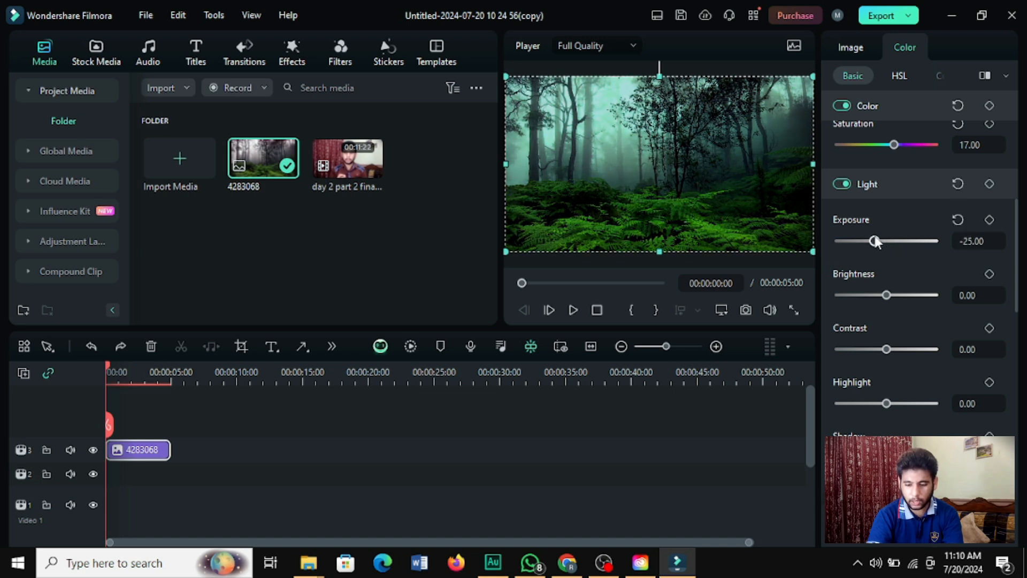
pyautogui.moveTo(890, 295); pyautogui.dragTo(893, 298)
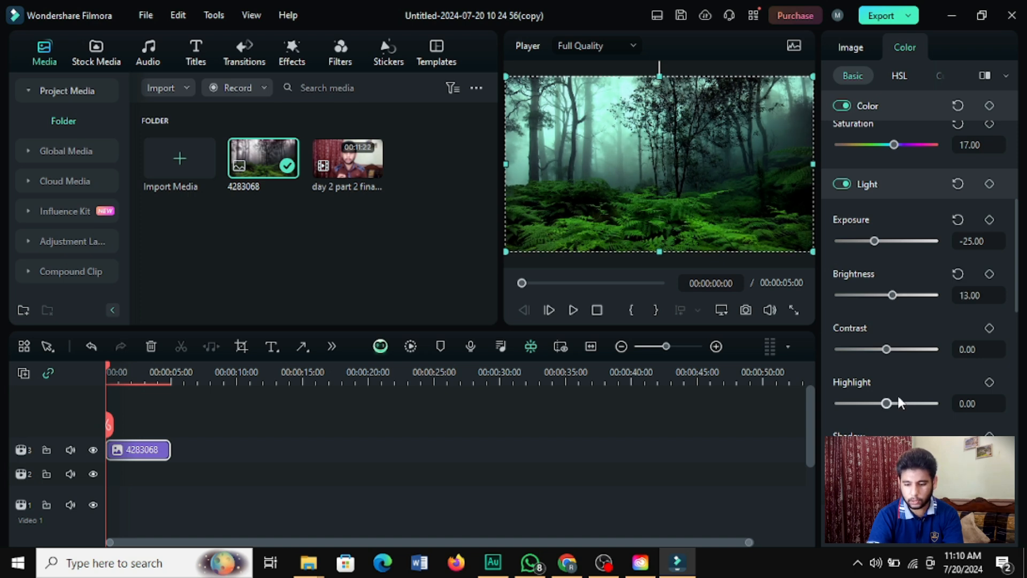
# Set the clip's contrast to 17 and check the image in the full-screen preview
pyautogui.moveTo(887, 351)
pyautogui.mouseDown()
pyautogui.moveTo(897, 351)
pyautogui.moveTo(811, 309)
pyautogui.moveTo(888, 354)
pyautogui.mouseUp()
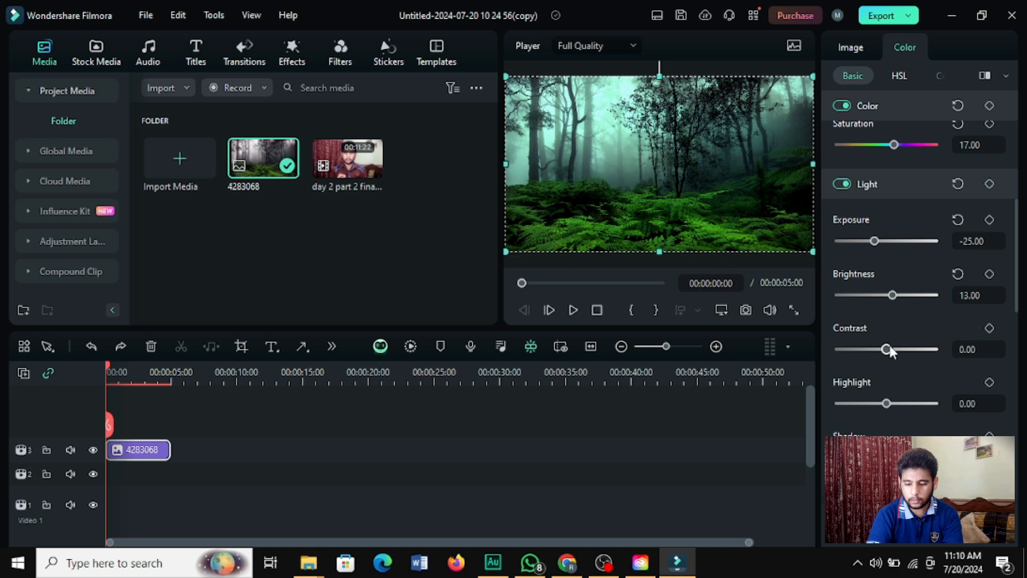
pyautogui.moveTo(884, 348); pyautogui.dragTo(894, 354)
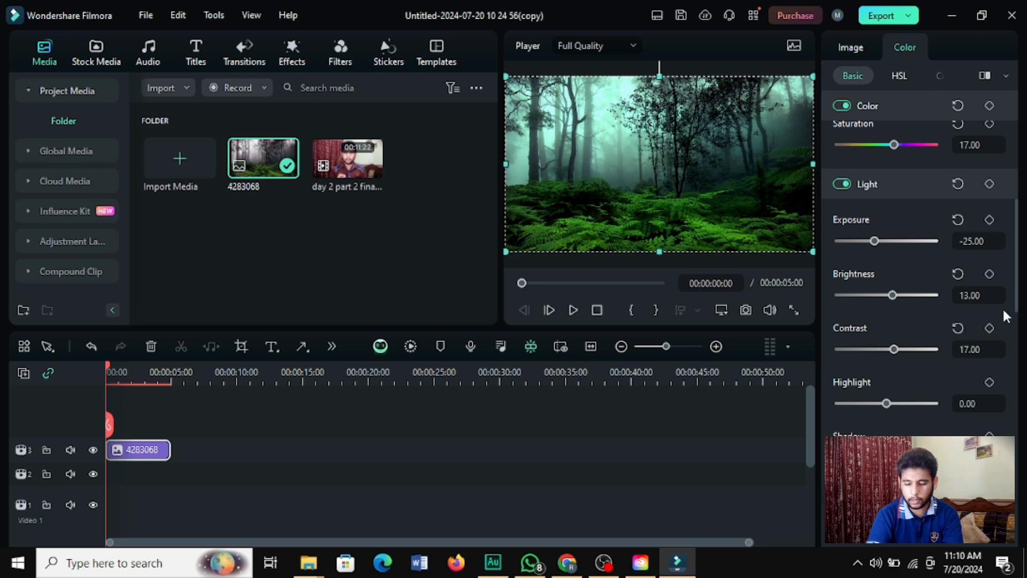
pyautogui.click(795, 310)
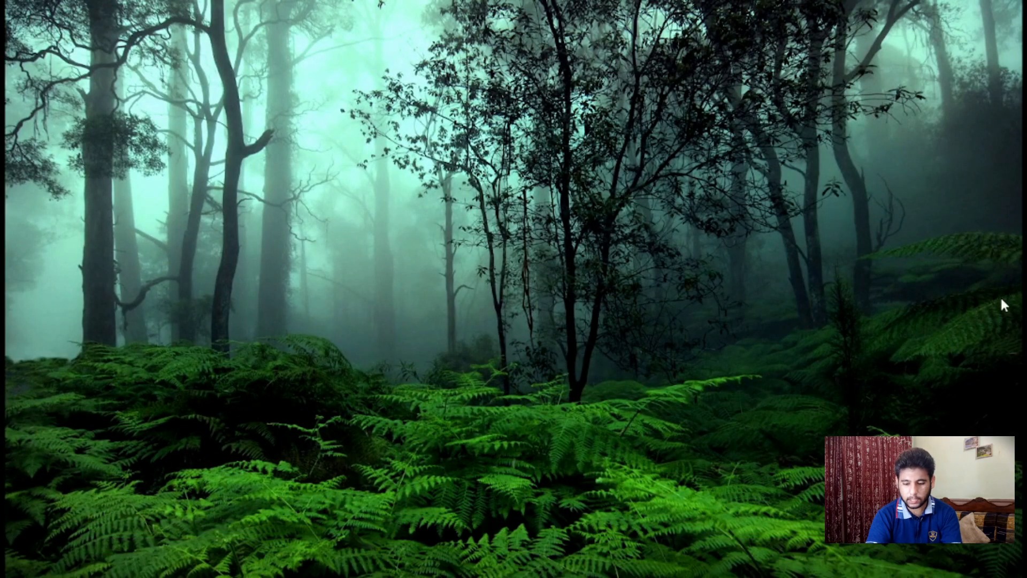
pyautogui.click(1008, 557)
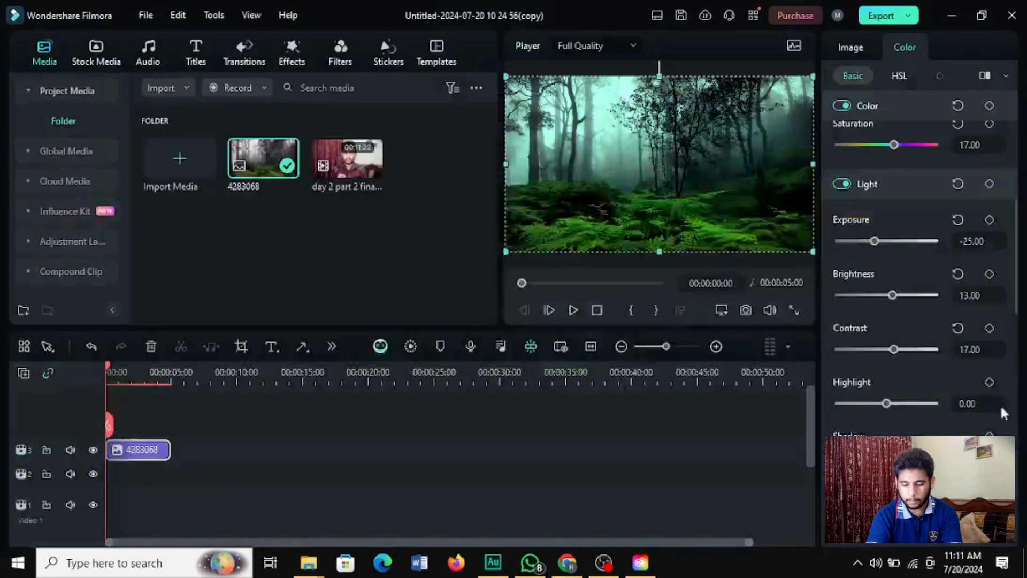
# Try a highlight value of -10, then set the clip's highlight to -25 and its shadow to 2
pyautogui.scroll(-5, 1020, 311)
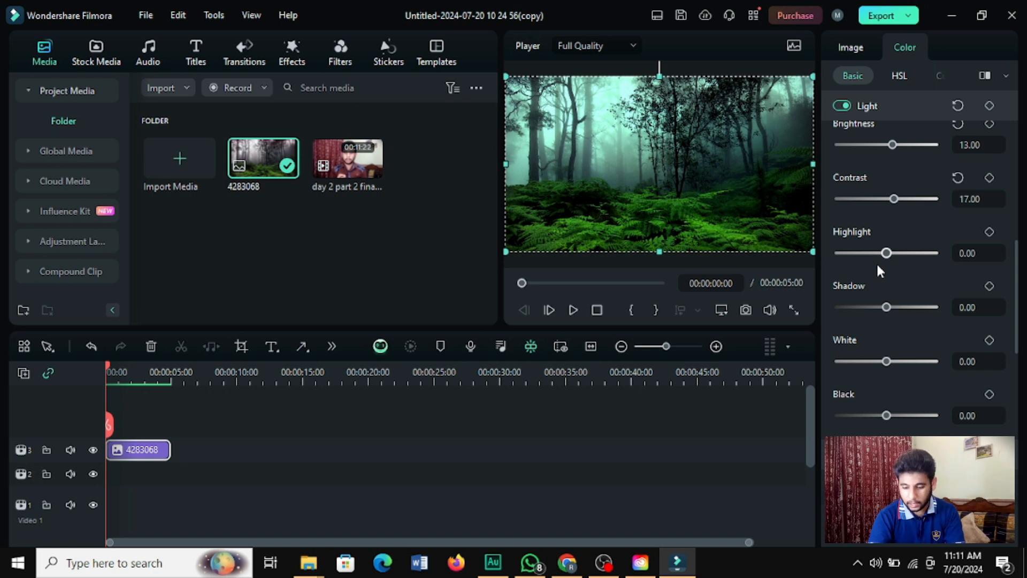
pyautogui.moveTo(890, 253)
pyautogui.mouseDown()
pyautogui.moveTo(929, 267)
pyautogui.moveTo(883, 268)
pyautogui.mouseUp()
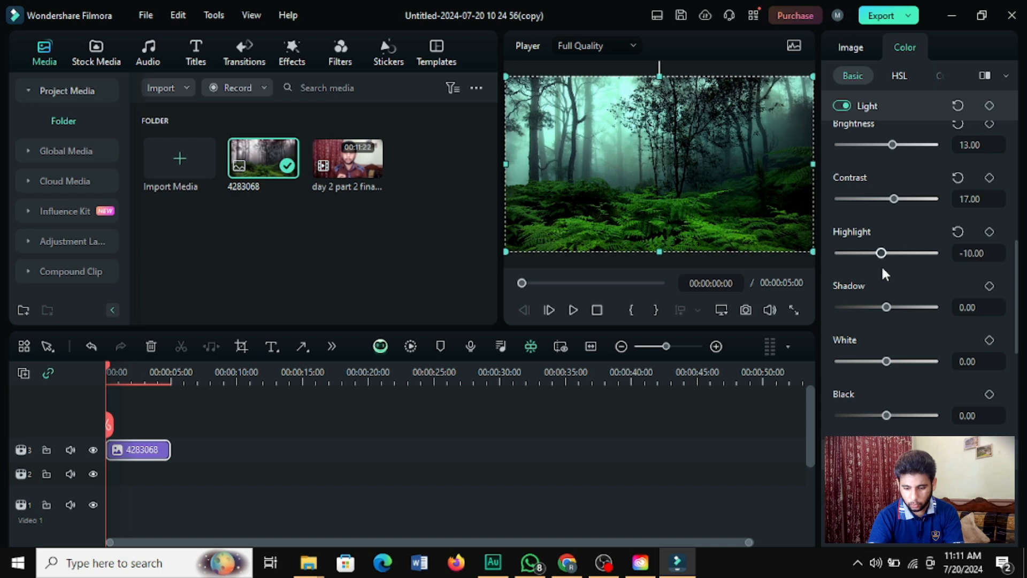
pyautogui.hotkey('ctrl', 'z')
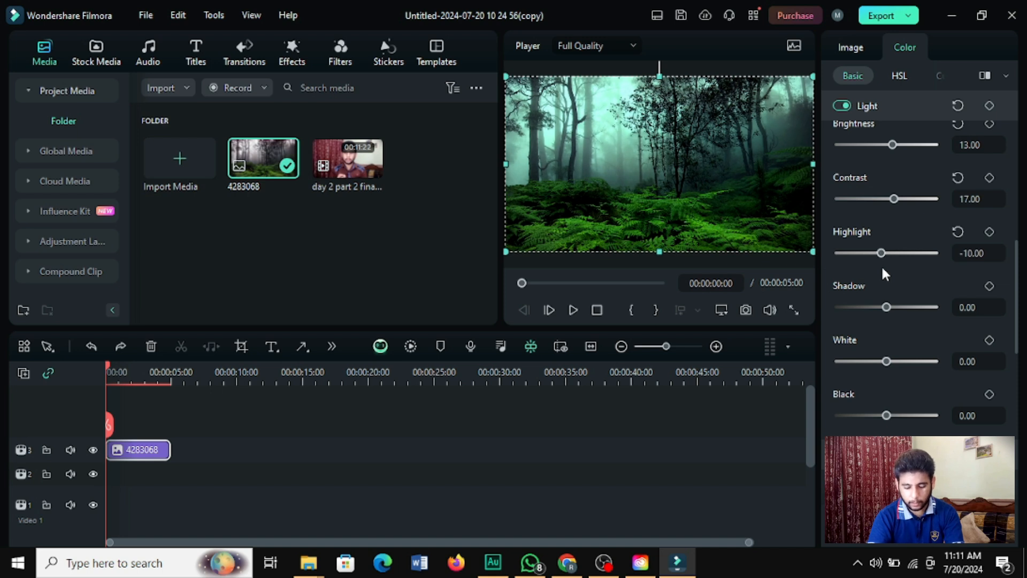
pyautogui.moveTo(890, 253); pyautogui.dragTo(876, 256)
pyautogui.moveTo(888, 309)
pyautogui.mouseDown()
pyautogui.moveTo(903, 309)
pyautogui.moveTo(878, 309)
pyautogui.moveTo(888, 312)
pyautogui.mouseUp()
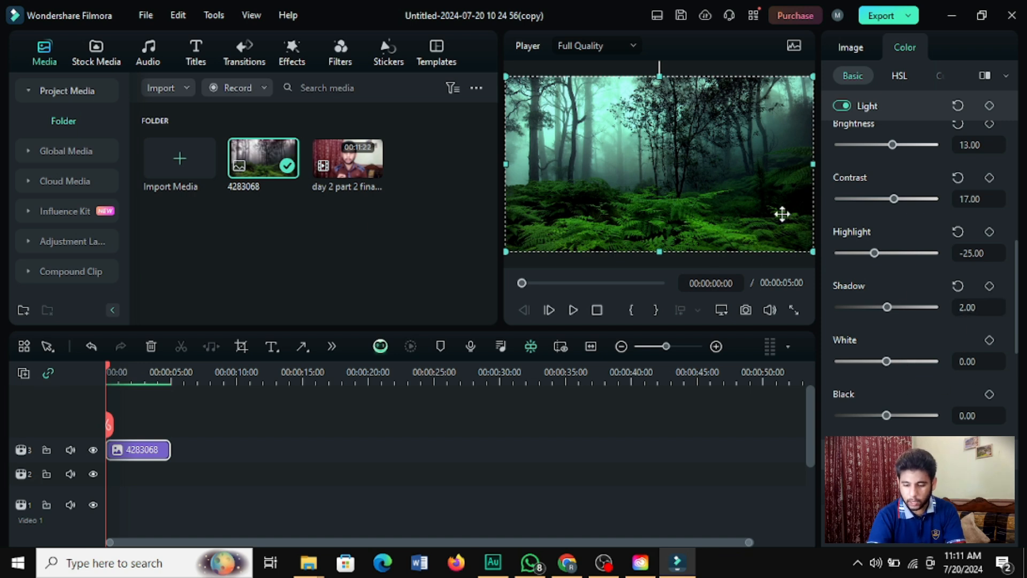
# Set the clip's white level to 2, try 29 and undo that last change
pyautogui.click(888, 363)
pyautogui.moveTo(887, 362); pyautogui.dragTo(899, 378)
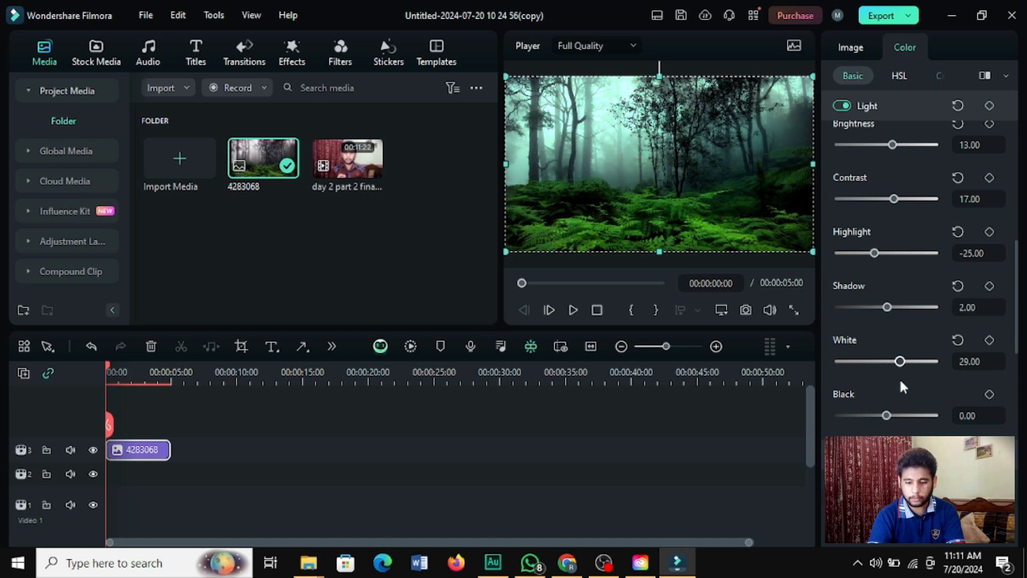
pyautogui.hotkey('ctrl', 'z')
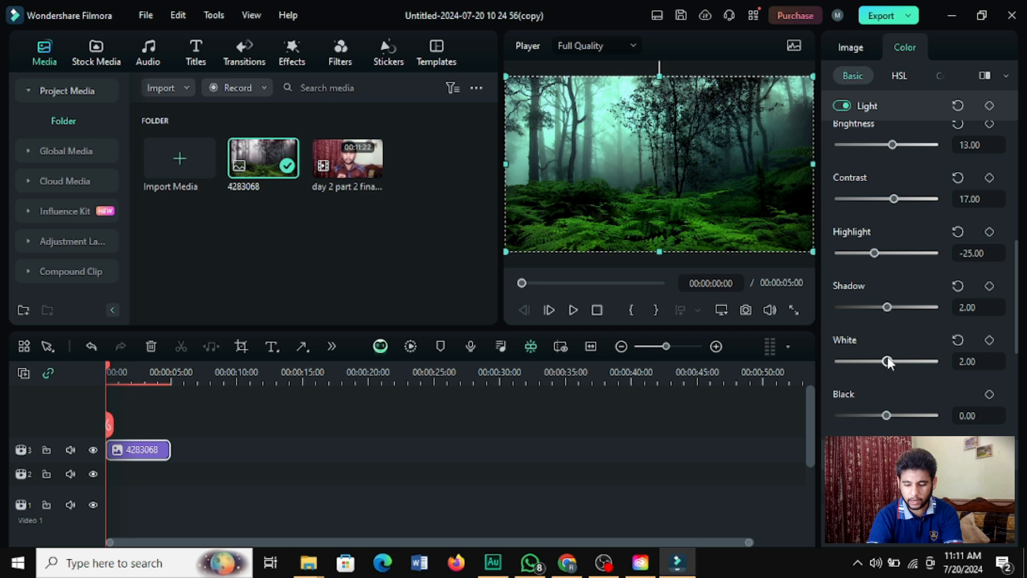
# Set the clip's white level to -10 and its black level to 8
pyautogui.moveTo(887, 358); pyautogui.dragTo(882, 358)
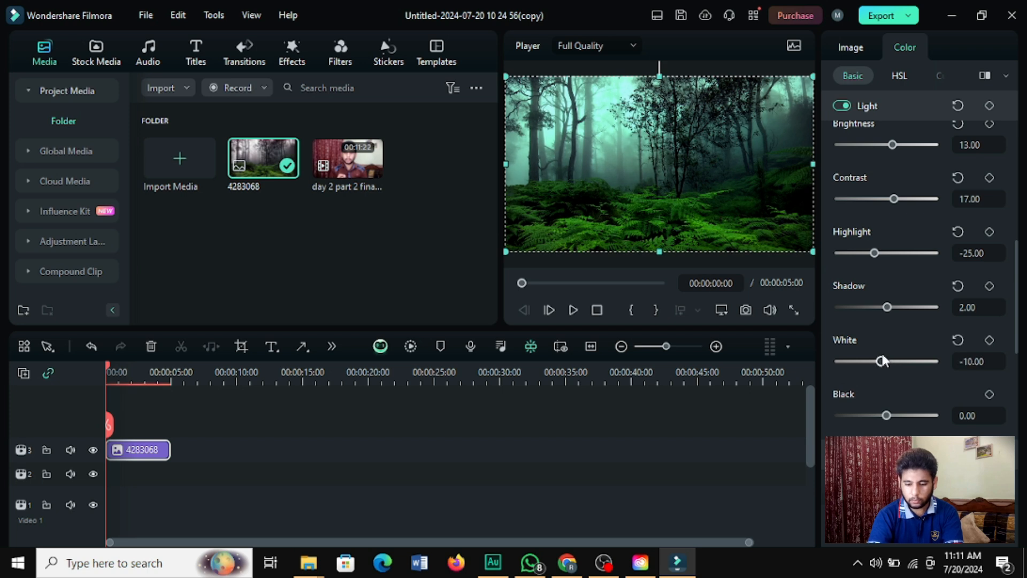
pyautogui.moveTo(886, 415)
pyautogui.mouseDown()
pyautogui.moveTo(913, 415)
pyautogui.moveTo(919, 426)
pyautogui.moveTo(890, 415)
pyautogui.mouseUp()
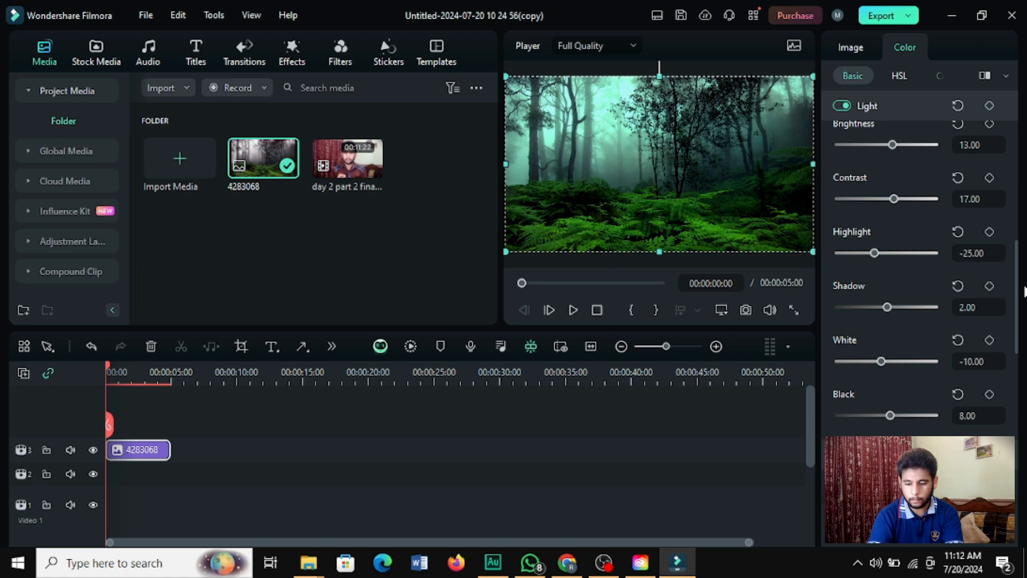
# Try the vignette with feather 100 at amounts of 100 and -100, then switch the vignette off
pyautogui.scroll(-6, 1019, 281)
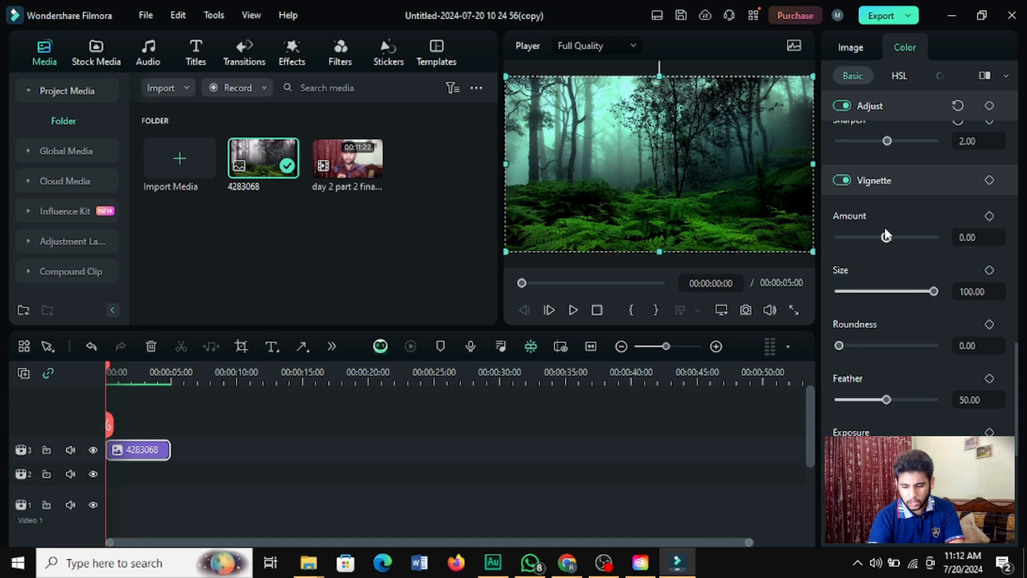
pyautogui.moveTo(882, 237); pyautogui.dragTo(943, 243)
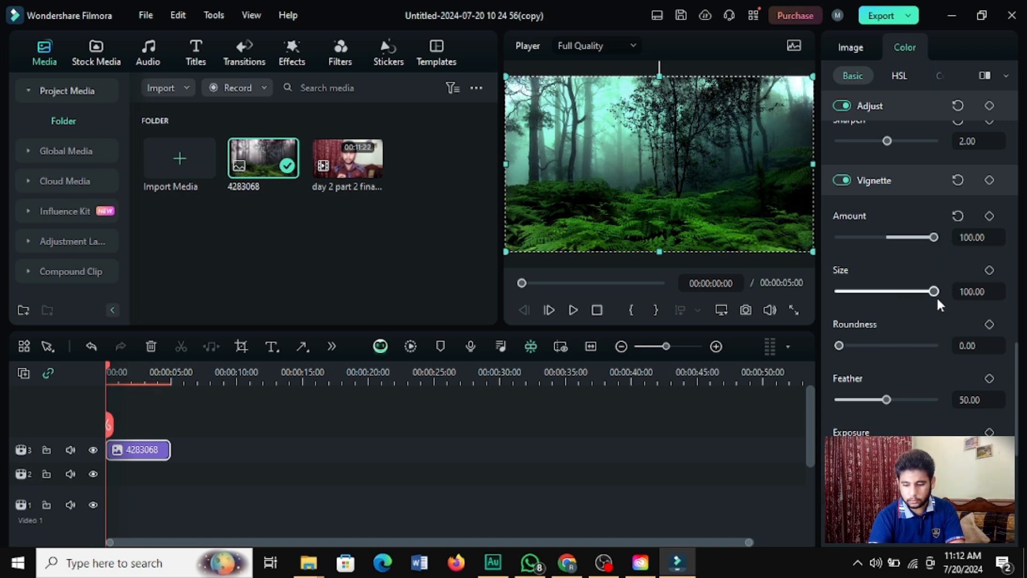
pyautogui.moveTo(936, 297); pyautogui.dragTo(964, 295)
pyautogui.moveTo(846, 343)
pyautogui.mouseDown()
pyautogui.moveTo(899, 345)
pyautogui.moveTo(851, 346)
pyautogui.mouseUp()
pyautogui.moveTo(884, 402); pyautogui.dragTo(978, 393)
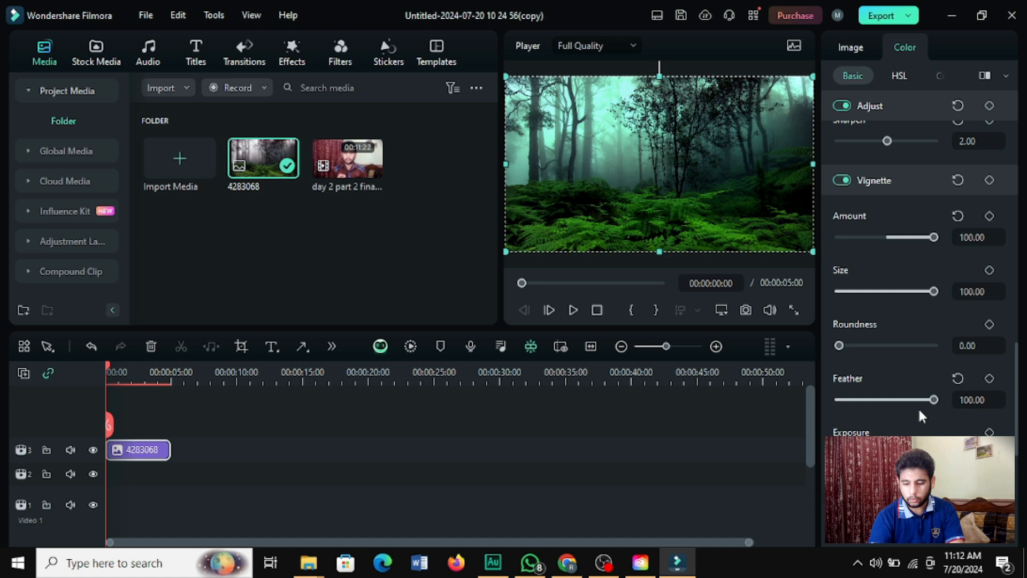
pyautogui.moveTo(934, 237); pyautogui.dragTo(738, 225)
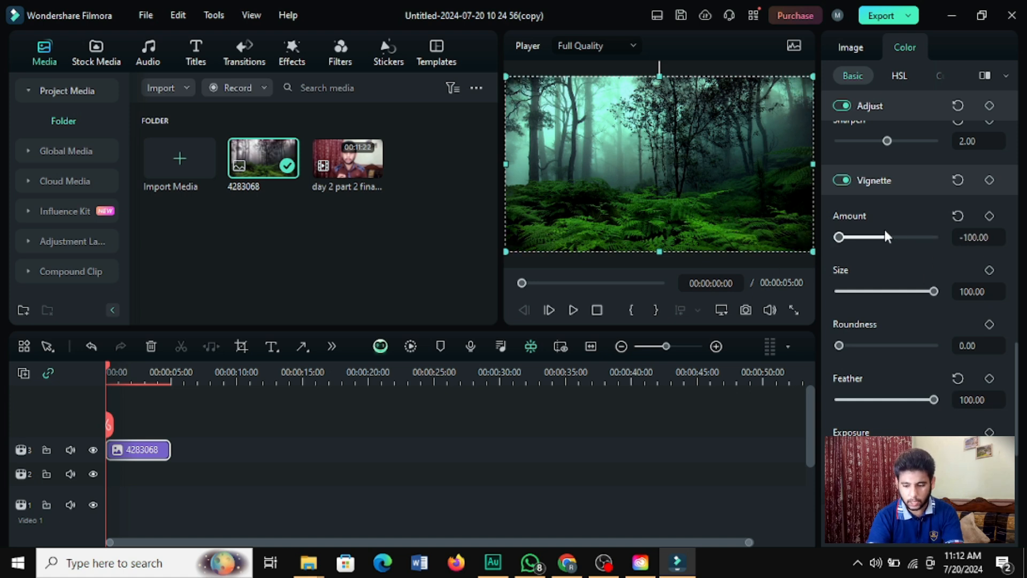
pyautogui.click(842, 180)
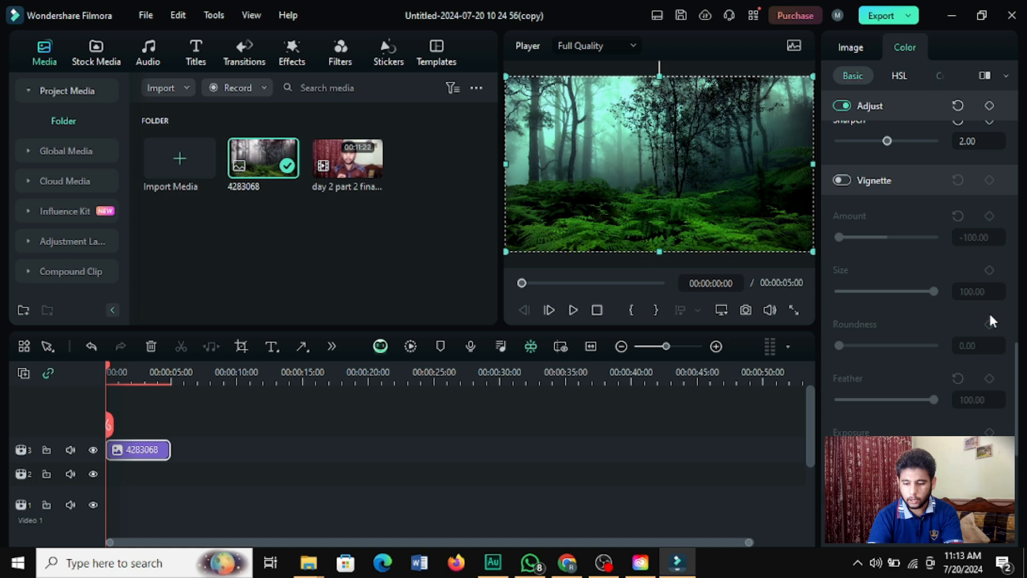
# Check the graded image in the full-screen preview and reselect the forest clip on the timeline
pyautogui.moveTo(1021, 378); pyautogui.dragTo(1018, 436)
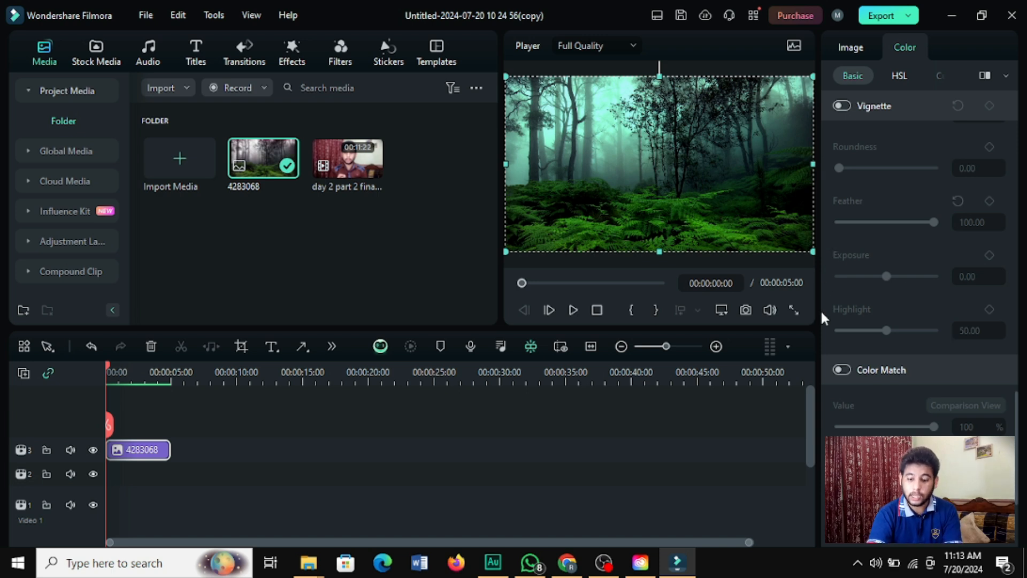
pyautogui.click(794, 309)
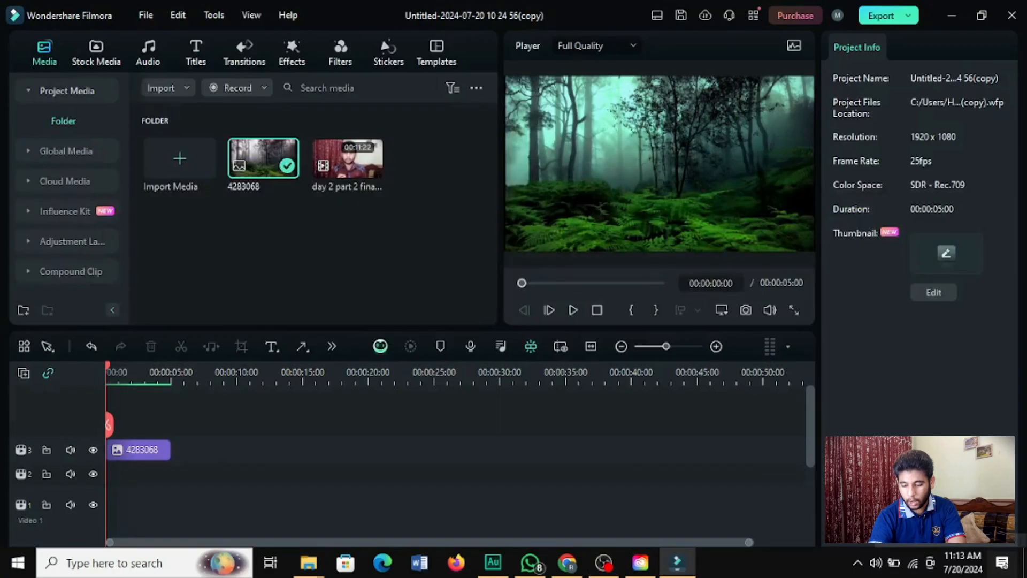
pyautogui.click(144, 452)
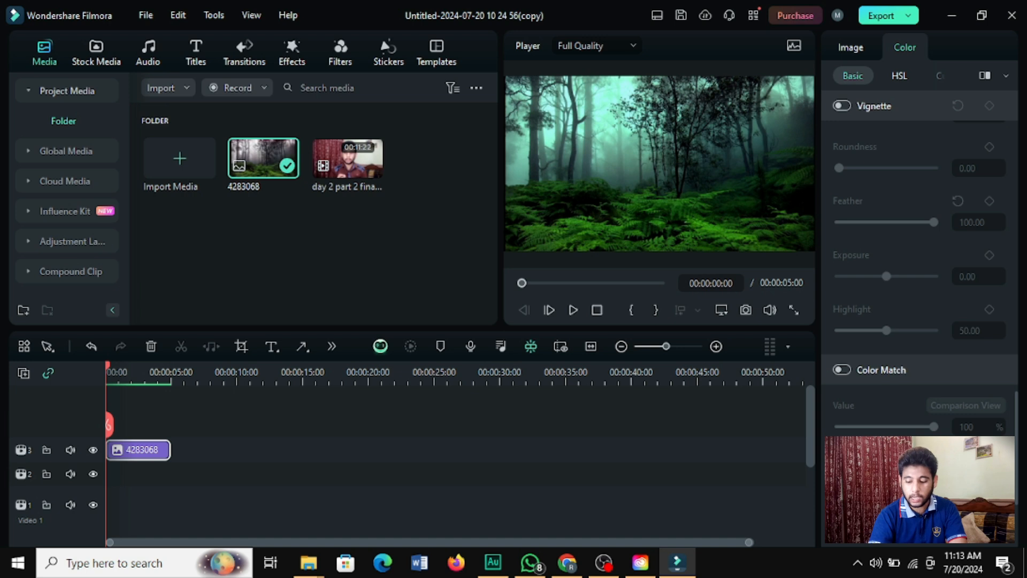
# Save the clip's current color settings as a custom preset named "my cinematics"
pyautogui.click(966, 529)
pyautogui.hotkey('ctrl', 'a')
pyautogui.press('BackSpace')
pyautogui.write('my cinematics')
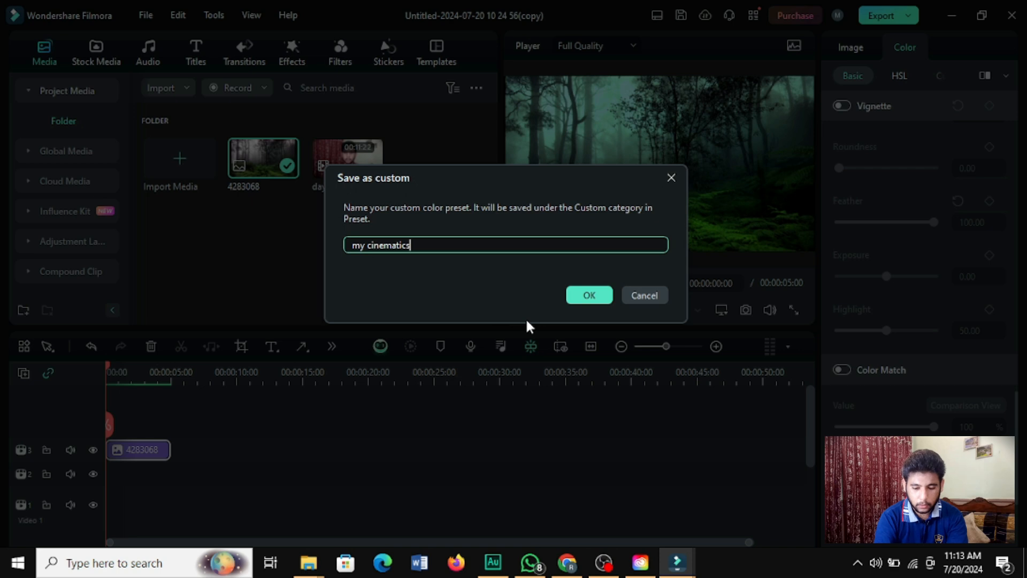
pyautogui.click(587, 295)
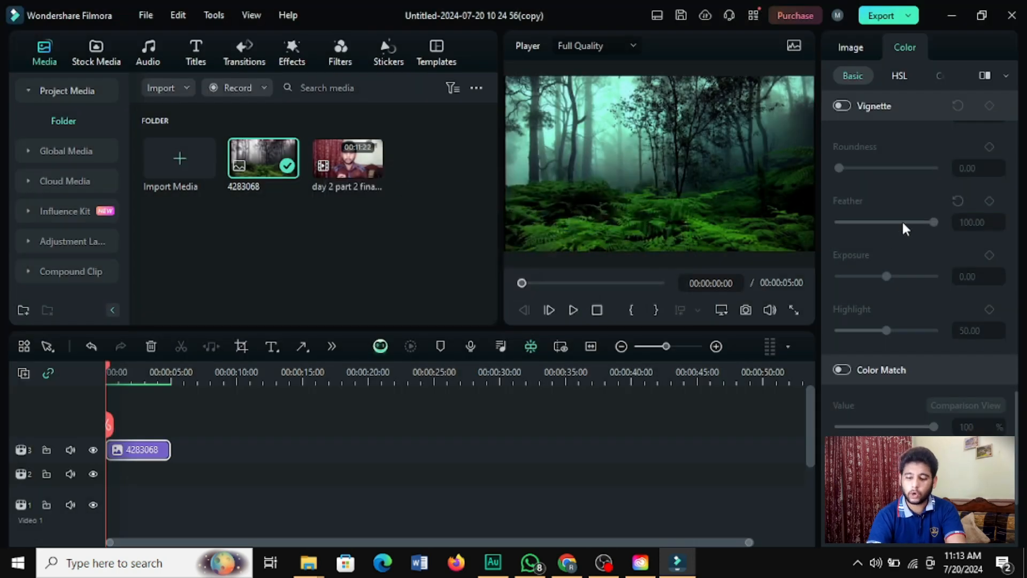
# Show the custom color presets and select the saved "my cinematics" preset
pyautogui.moveTo(1022, 418); pyautogui.dragTo(1022, 129)
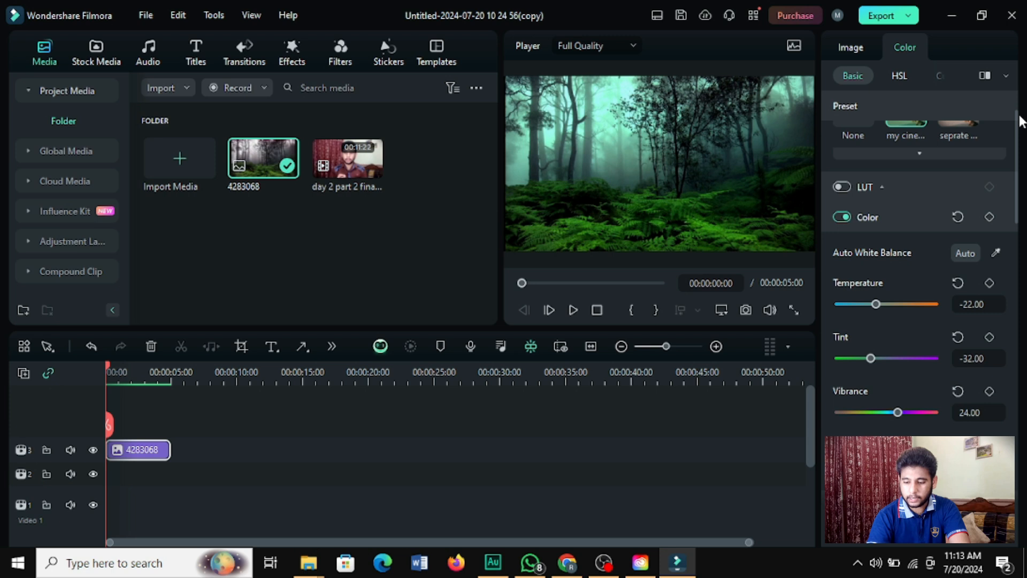
pyautogui.click(1011, 114)
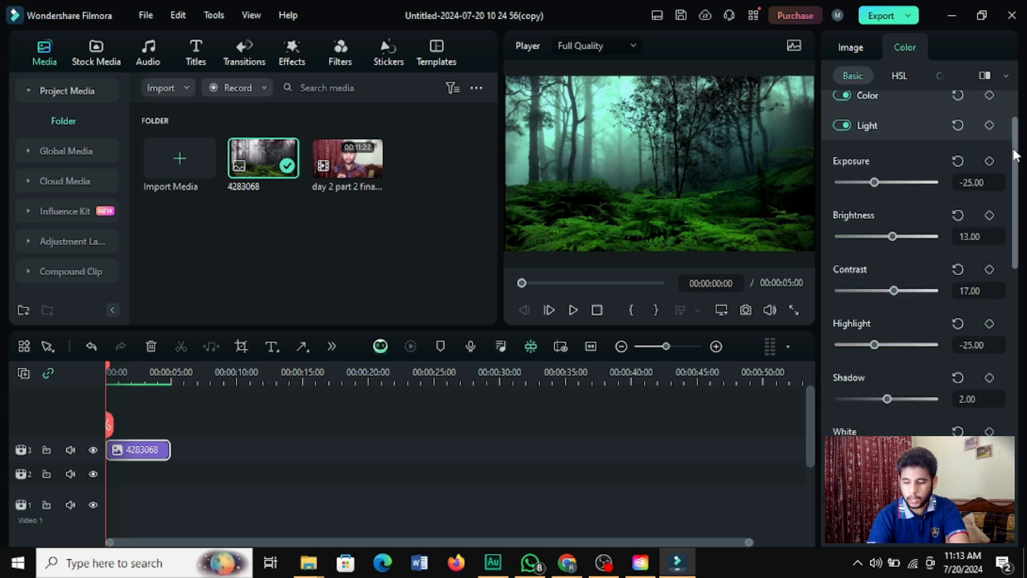
pyautogui.moveTo(1014, 155); pyautogui.dragTo(996, 72)
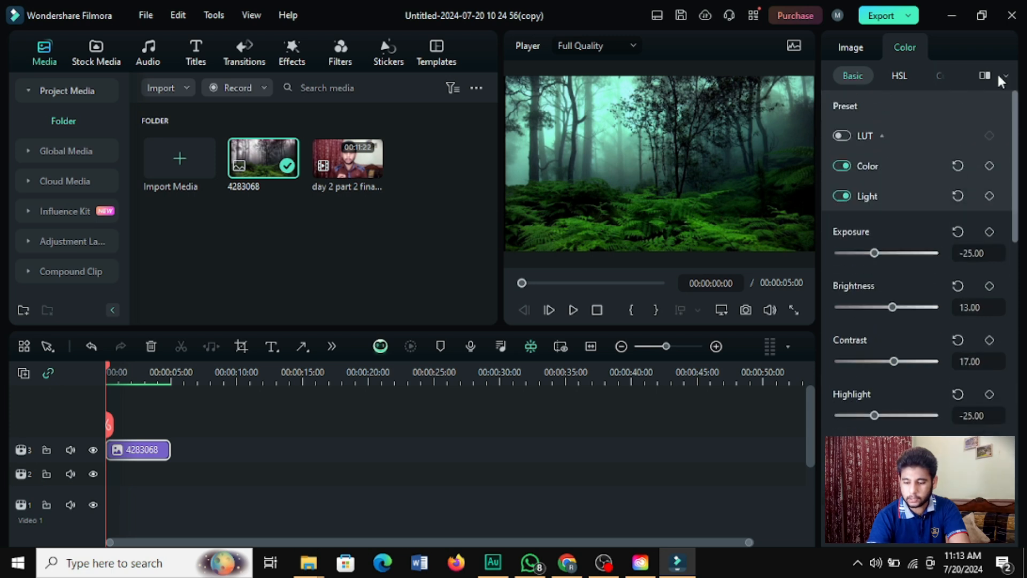
pyautogui.click(862, 109)
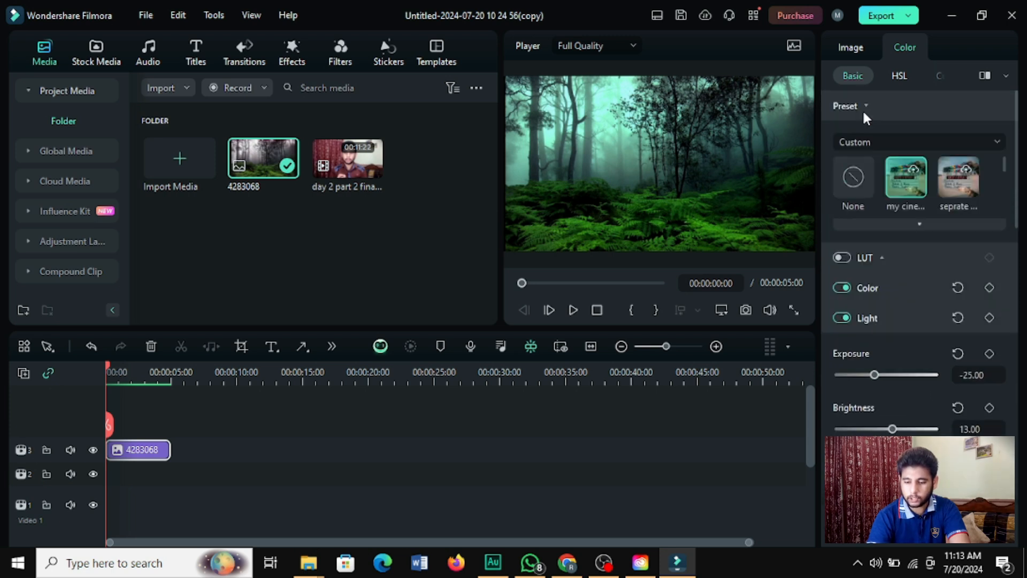
pyautogui.click(913, 170)
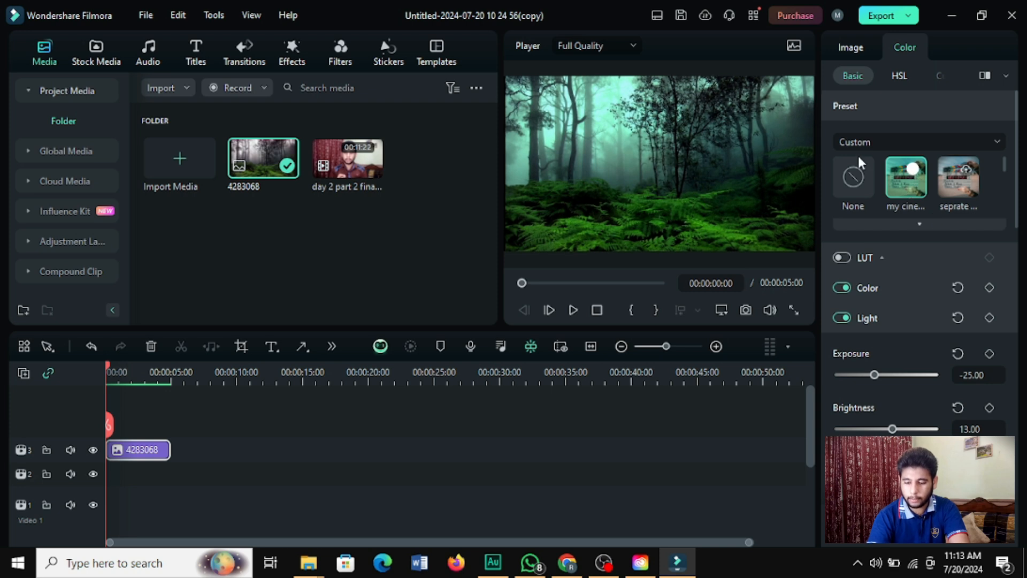
# Set the clip's preset to None, try "my cinematics" for comparison, and return to None
pyautogui.click(858, 174)
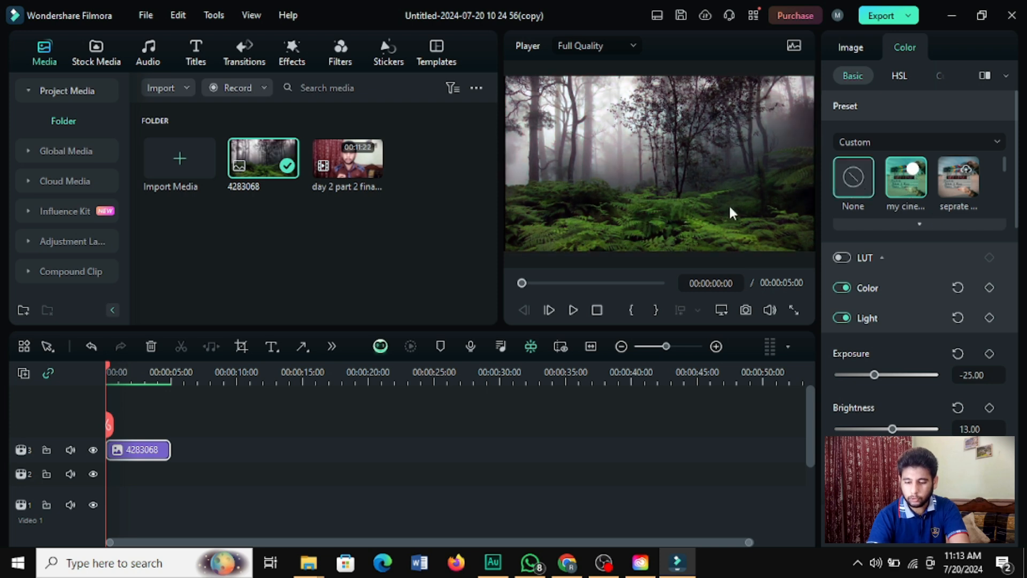
pyautogui.click(895, 185)
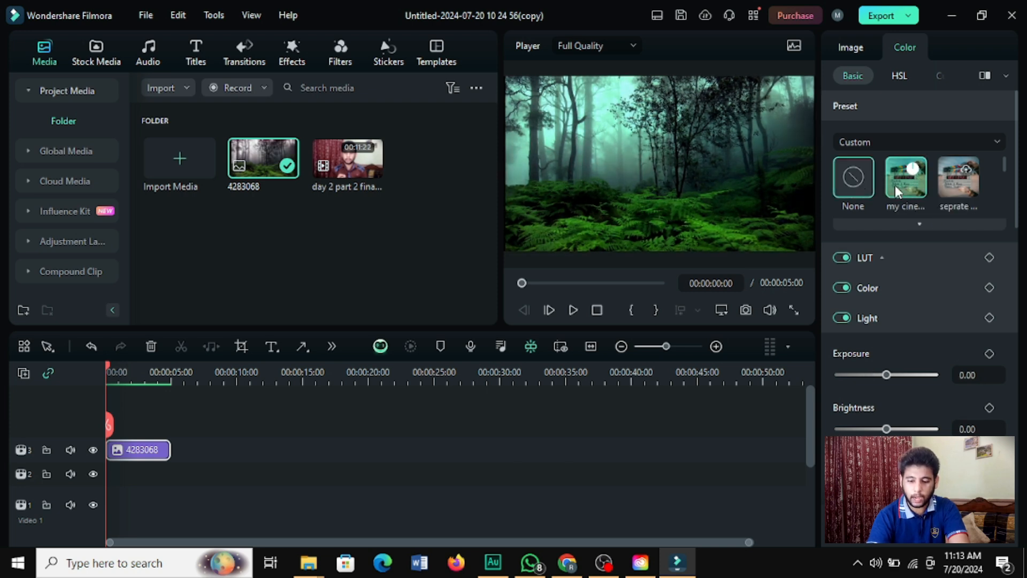
pyautogui.click(858, 185)
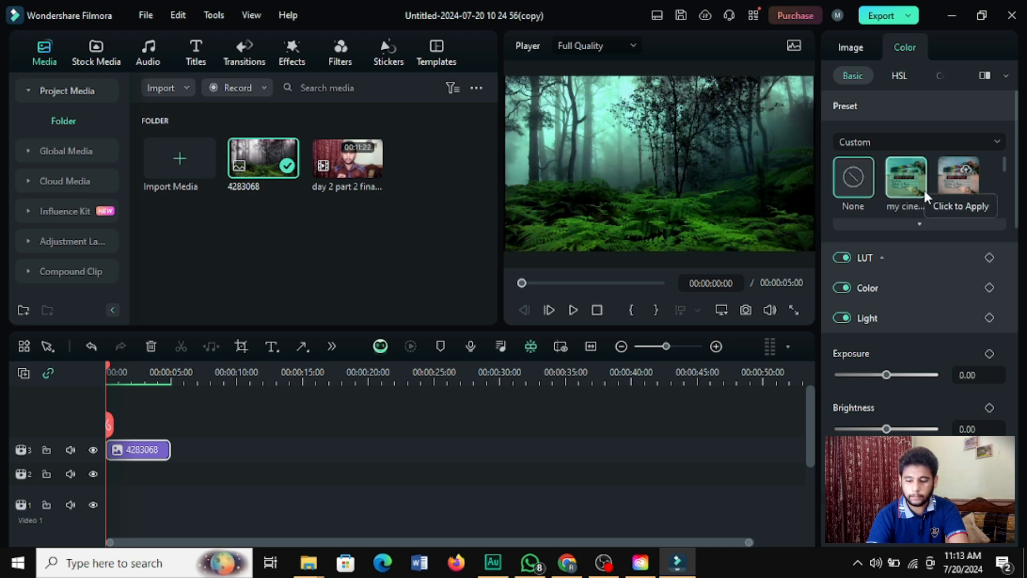